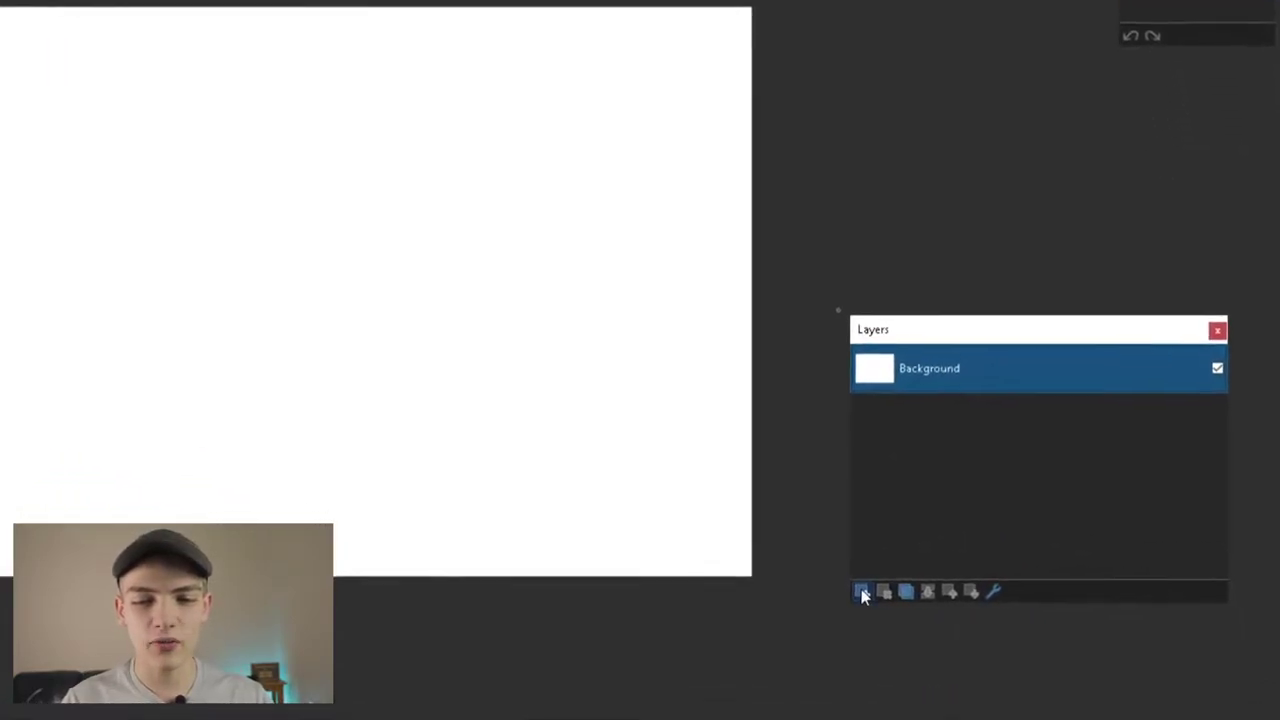
- Add a new empty layer and delete the white Background layer
{"action": "left_click", "coordinate": [817, 591]}
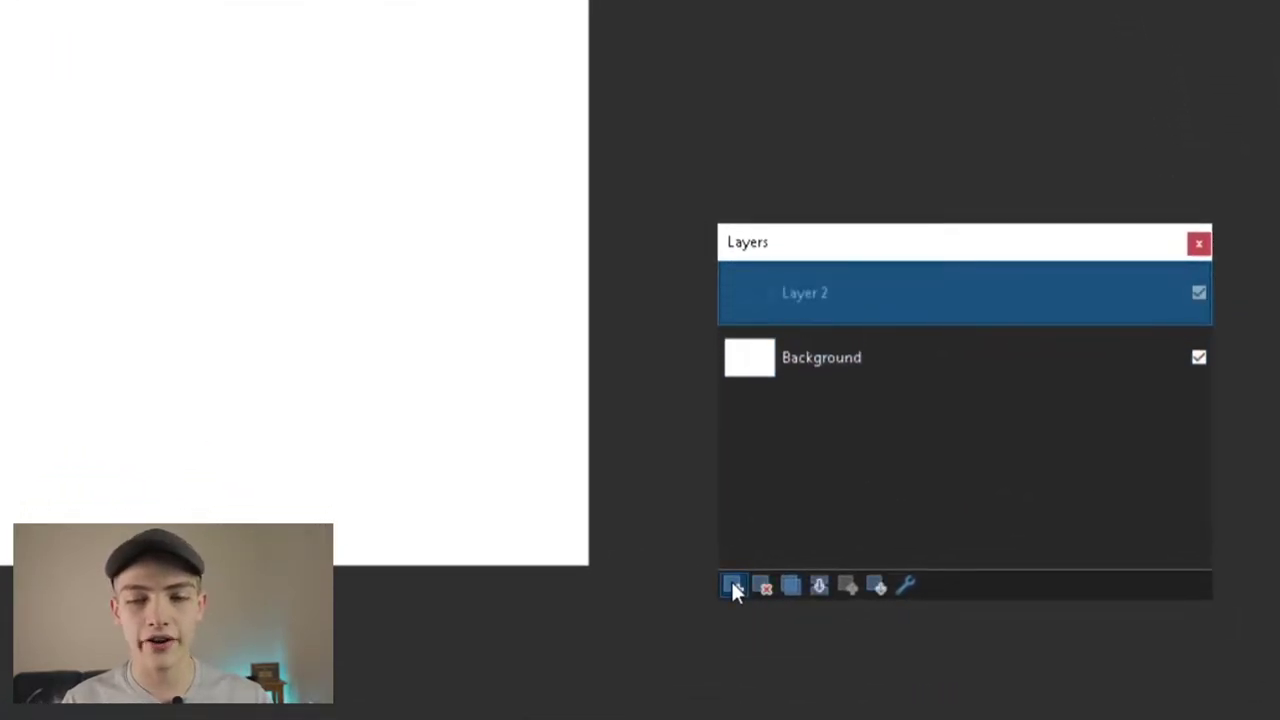
{"action": "left_click", "coordinate": [871, 352]}
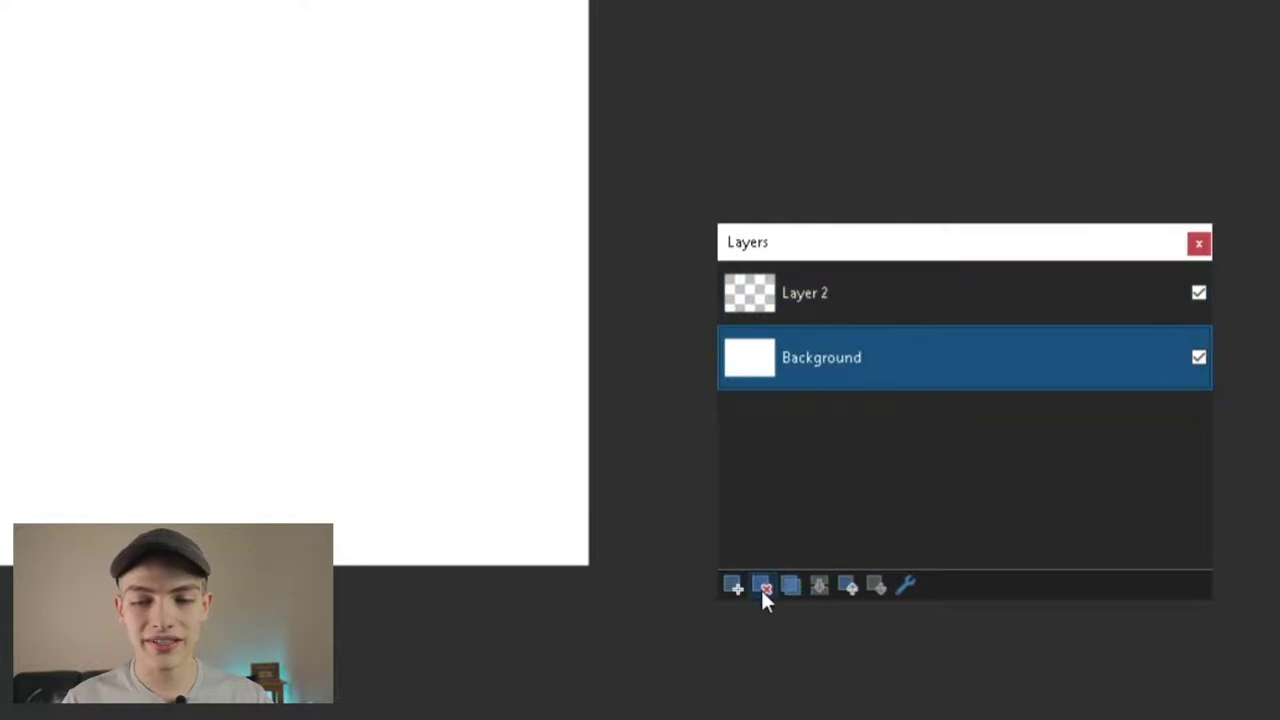
{"action": "left_click", "coordinate": [761, 584]}
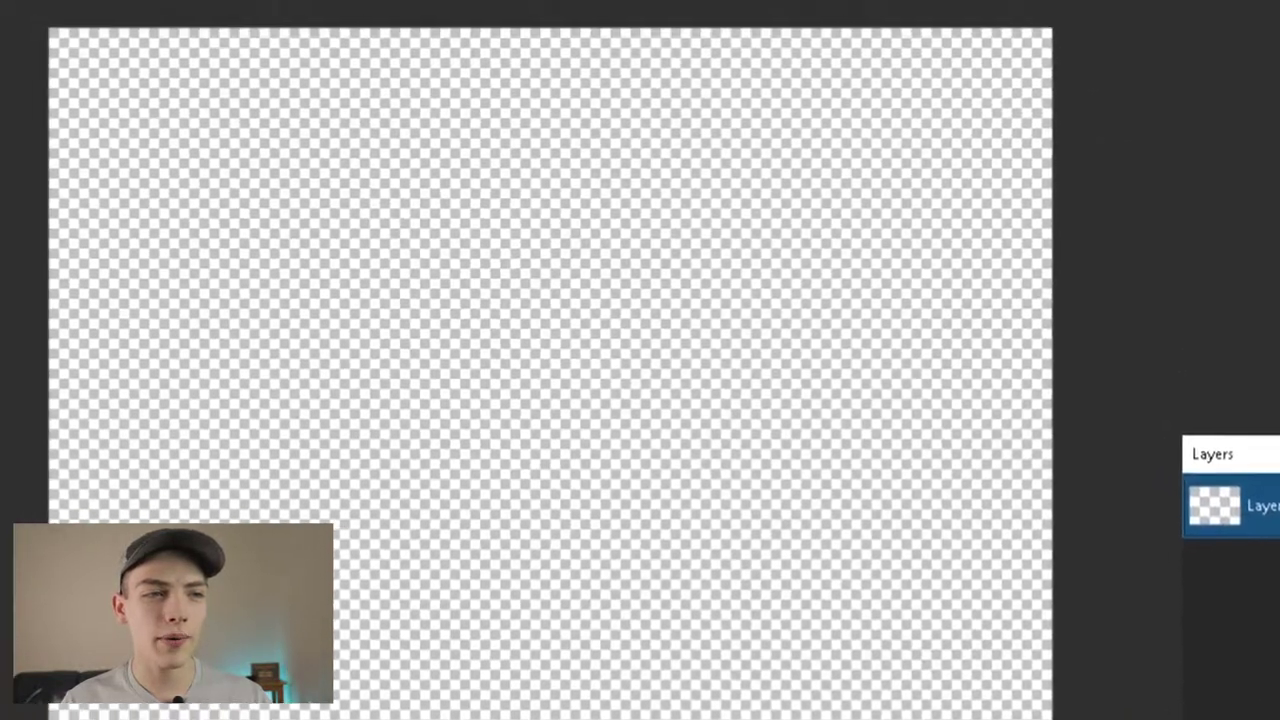
- Resize the image to 1920 × 1080 pixels with aspect ratio unlocked
{"action": "left_click", "coordinate": [169, 46]}
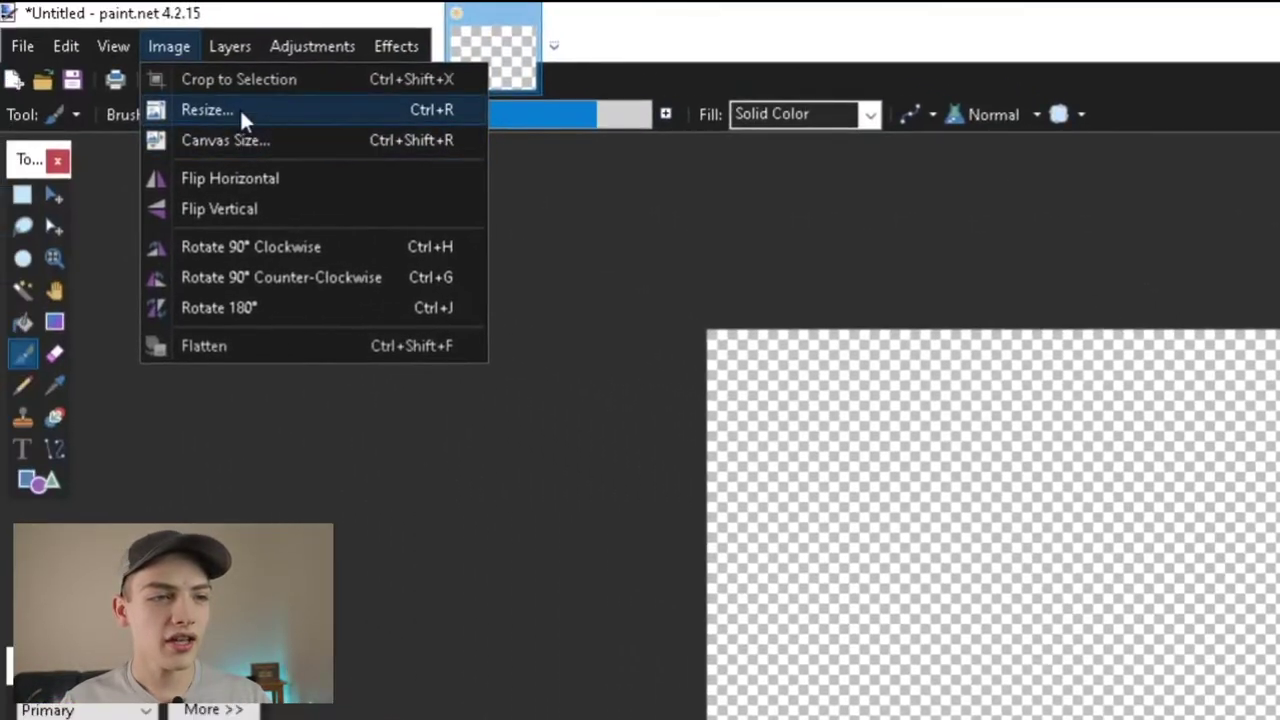
{"action": "left_click", "coordinate": [206, 109]}
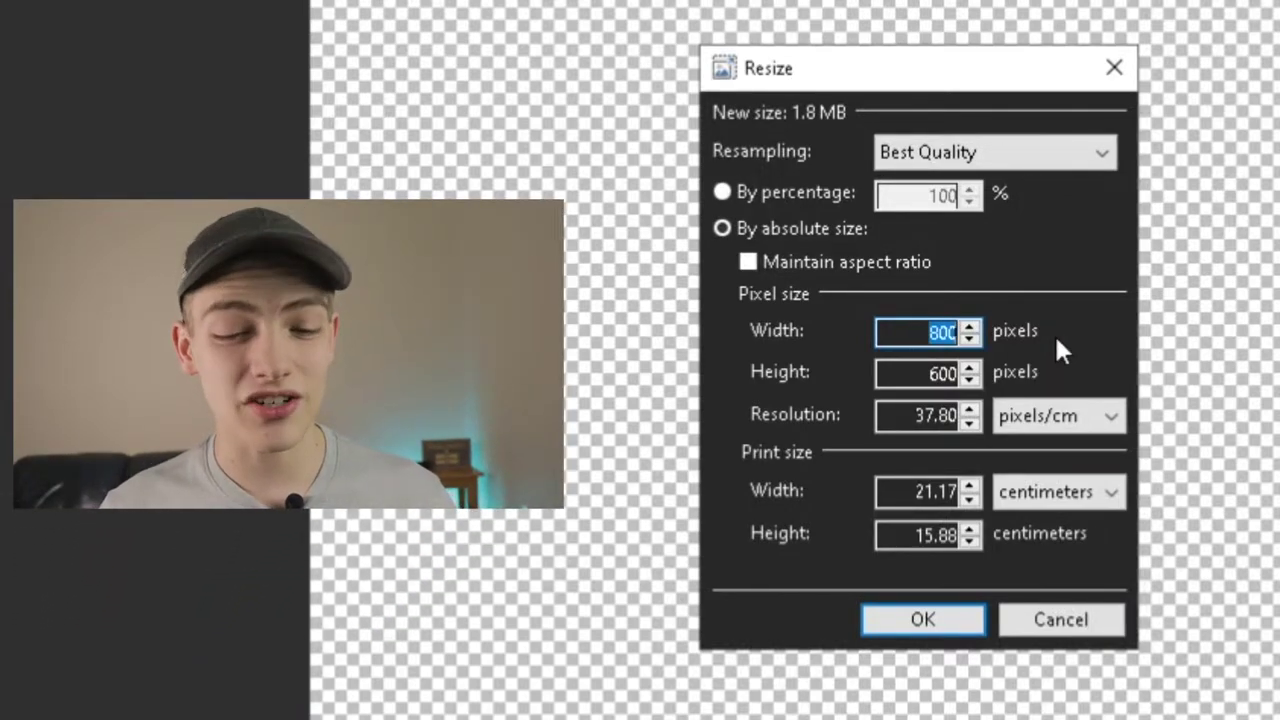
{"action": "type", "text": "1920"}
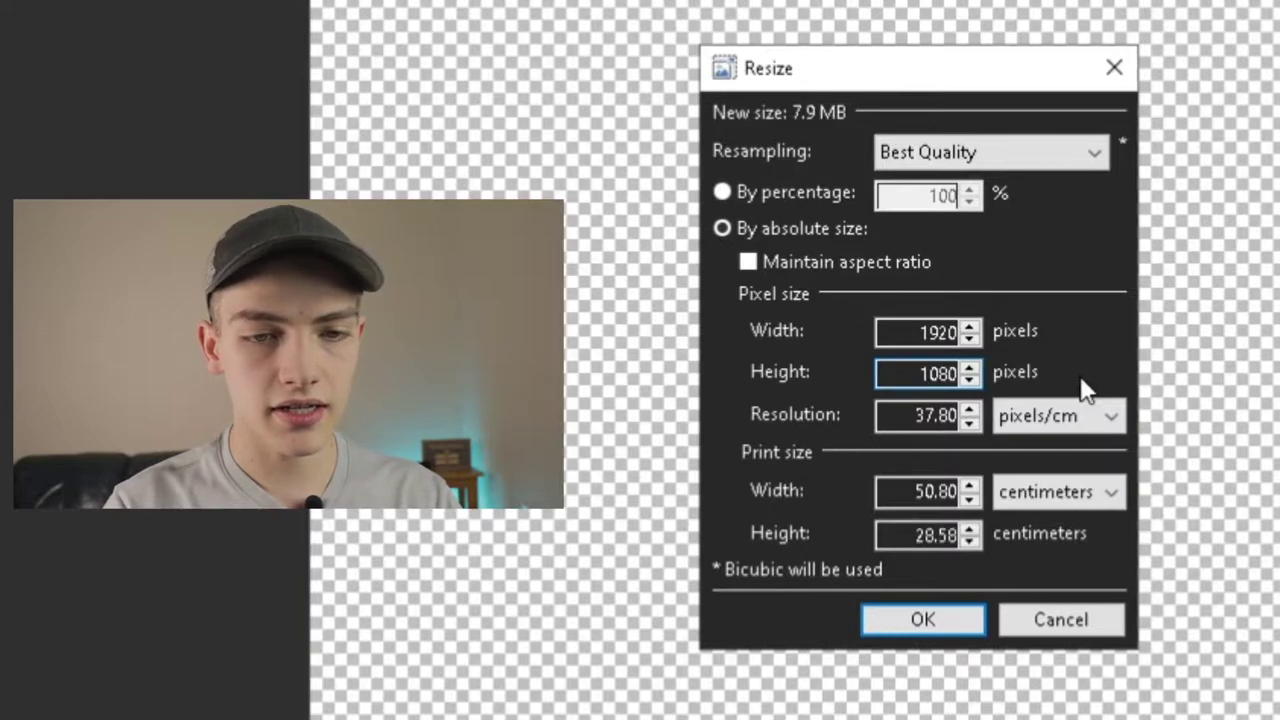
{"action": "left_click", "coordinate": [935, 626]}
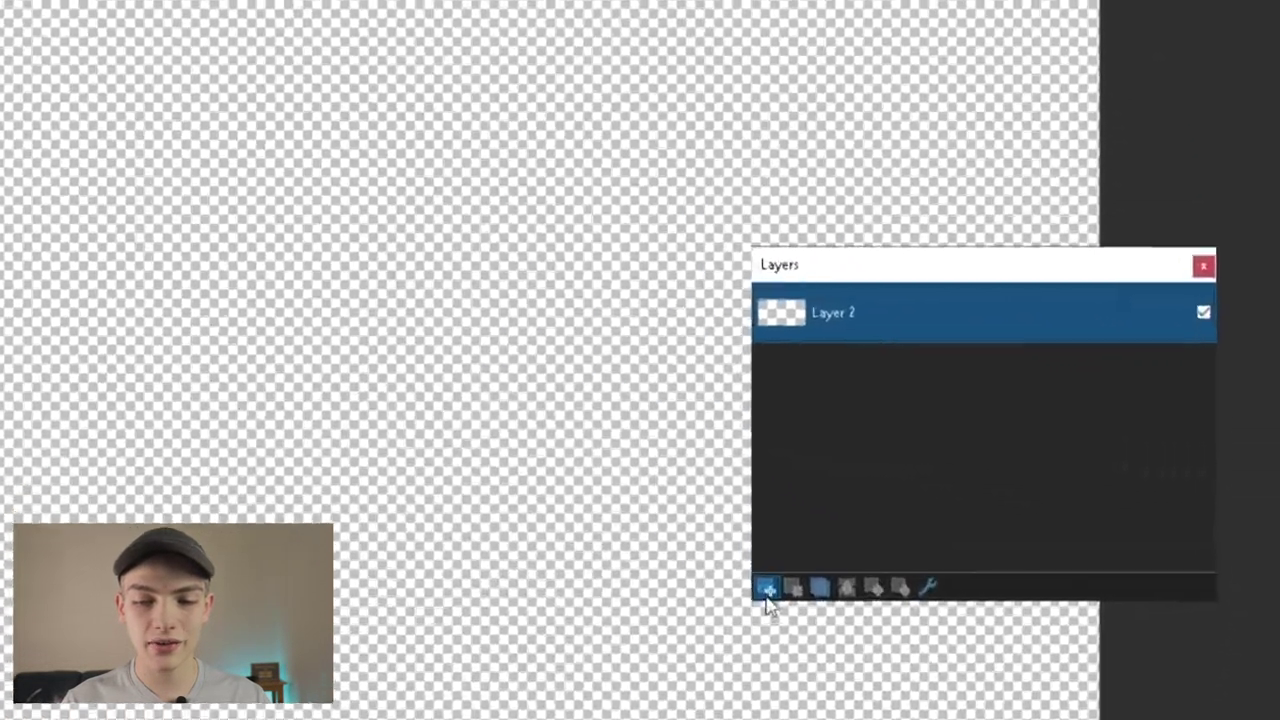
- Add a layer, rename the lower layer Background and the top one Mask, then fill Background black
{"action": "left_click", "coordinate": [985, 600]}
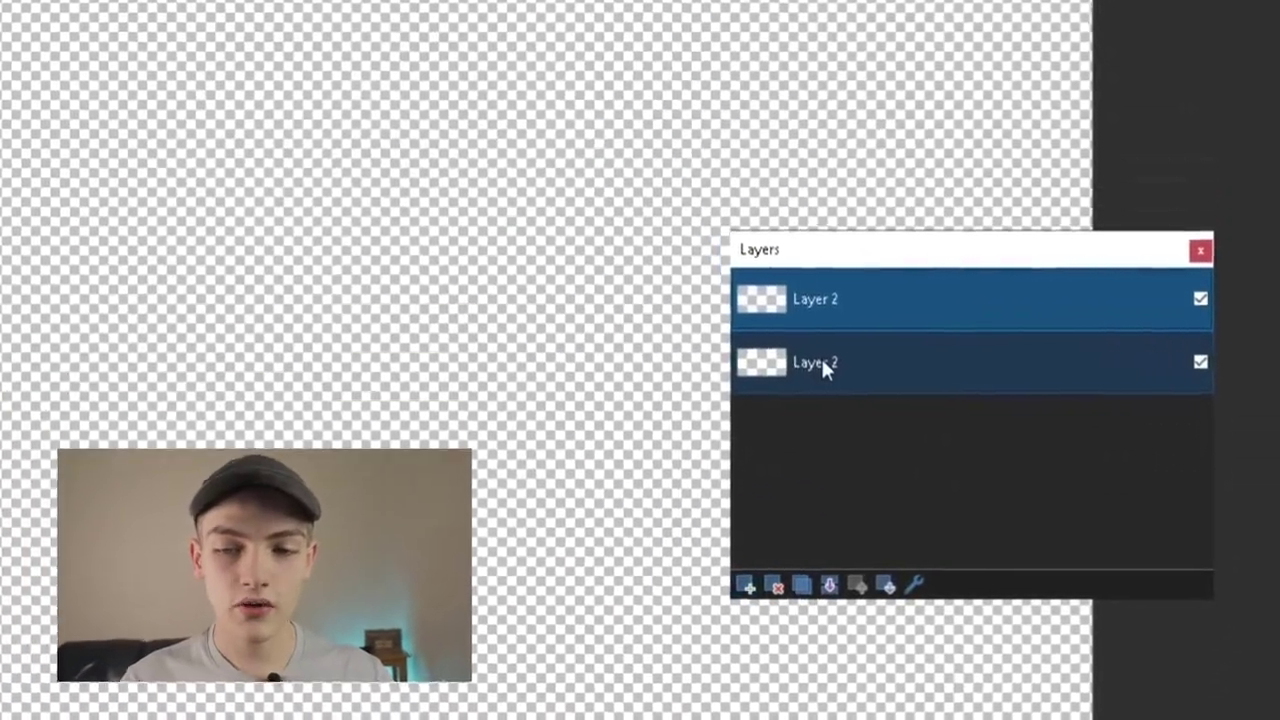
{"action": "double_click", "coordinate": [809, 357]}
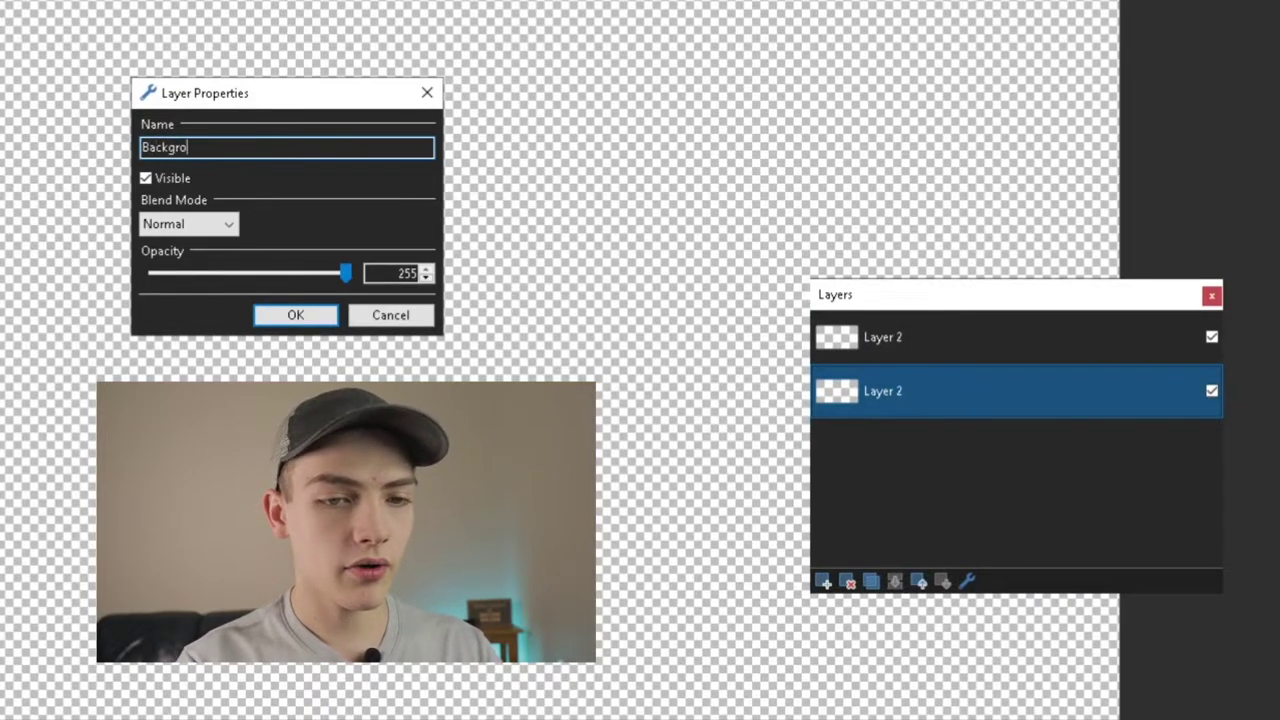
{"action": "left_click", "coordinate": [296, 316]}
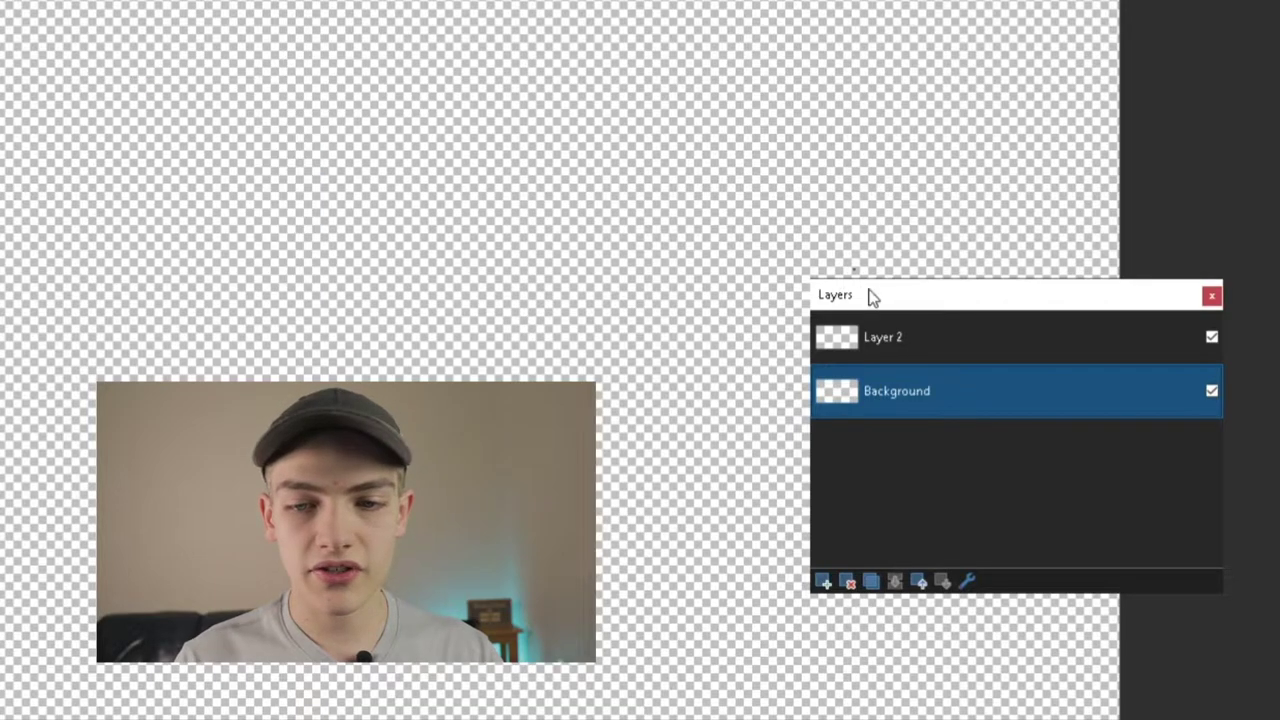
{"action": "double_click", "coordinate": [886, 340]}
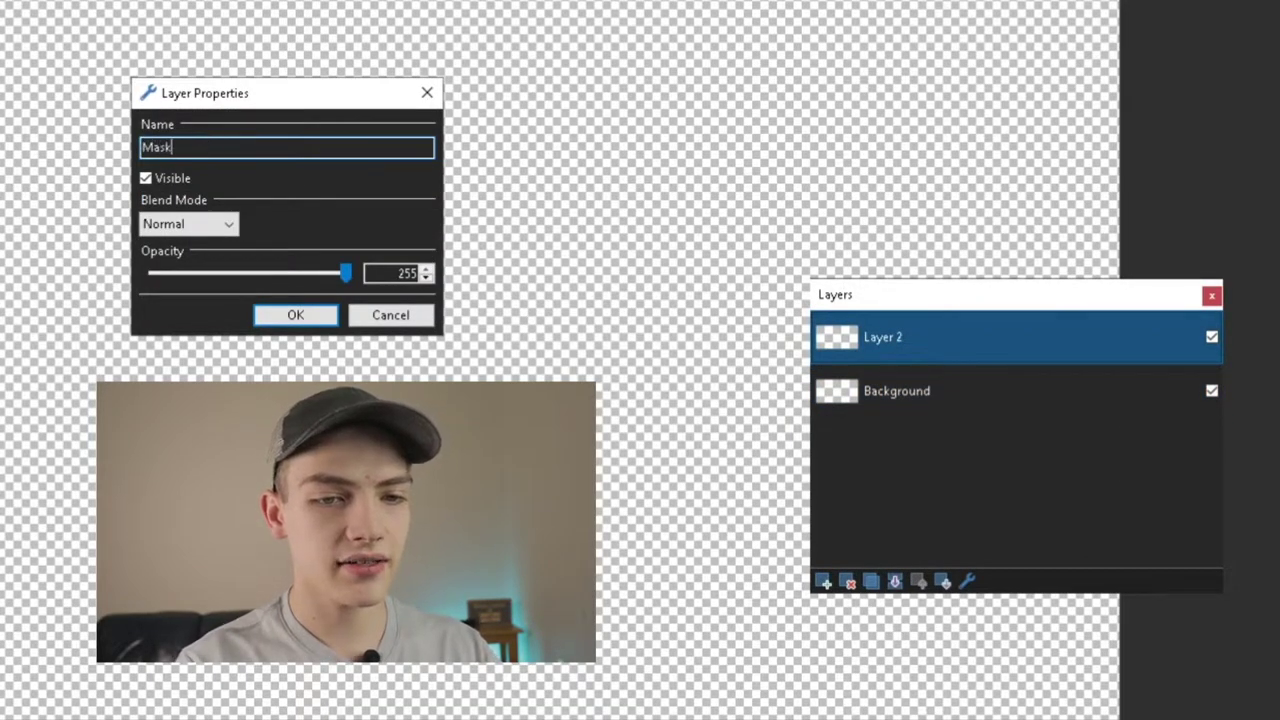
{"action": "left_click", "coordinate": [300, 314]}
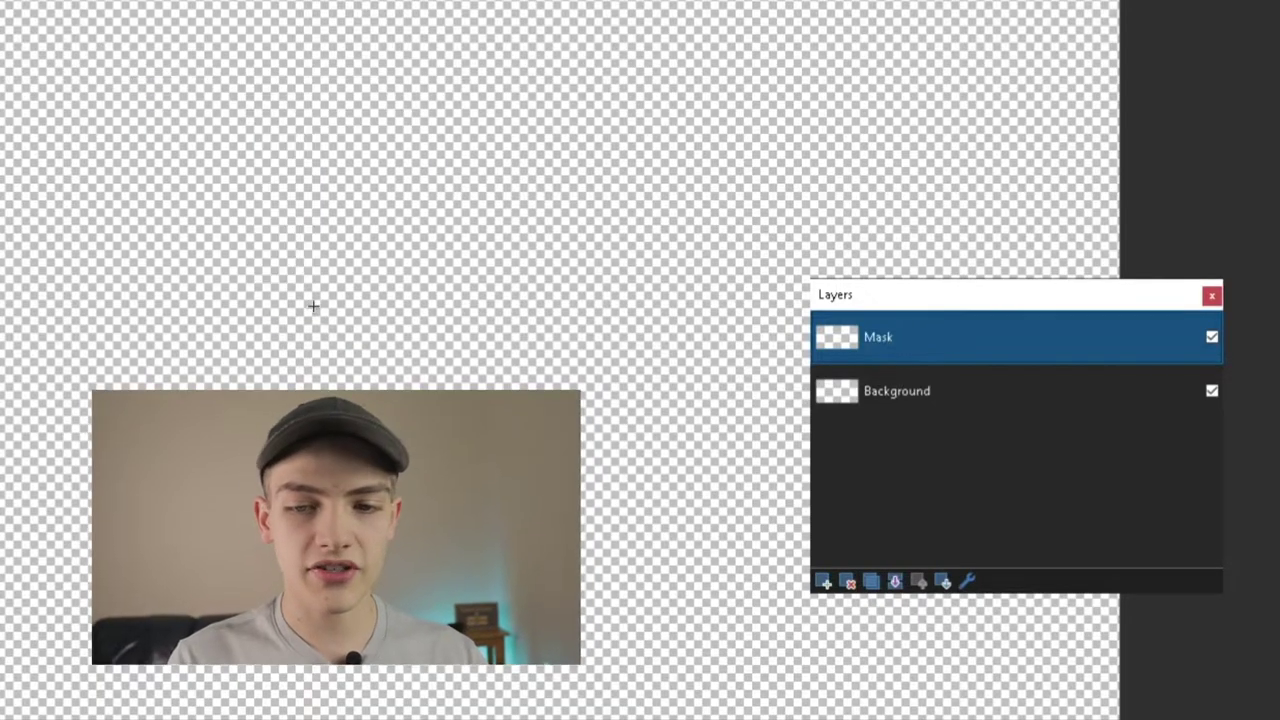
{"action": "left_click", "coordinate": [866, 391]}
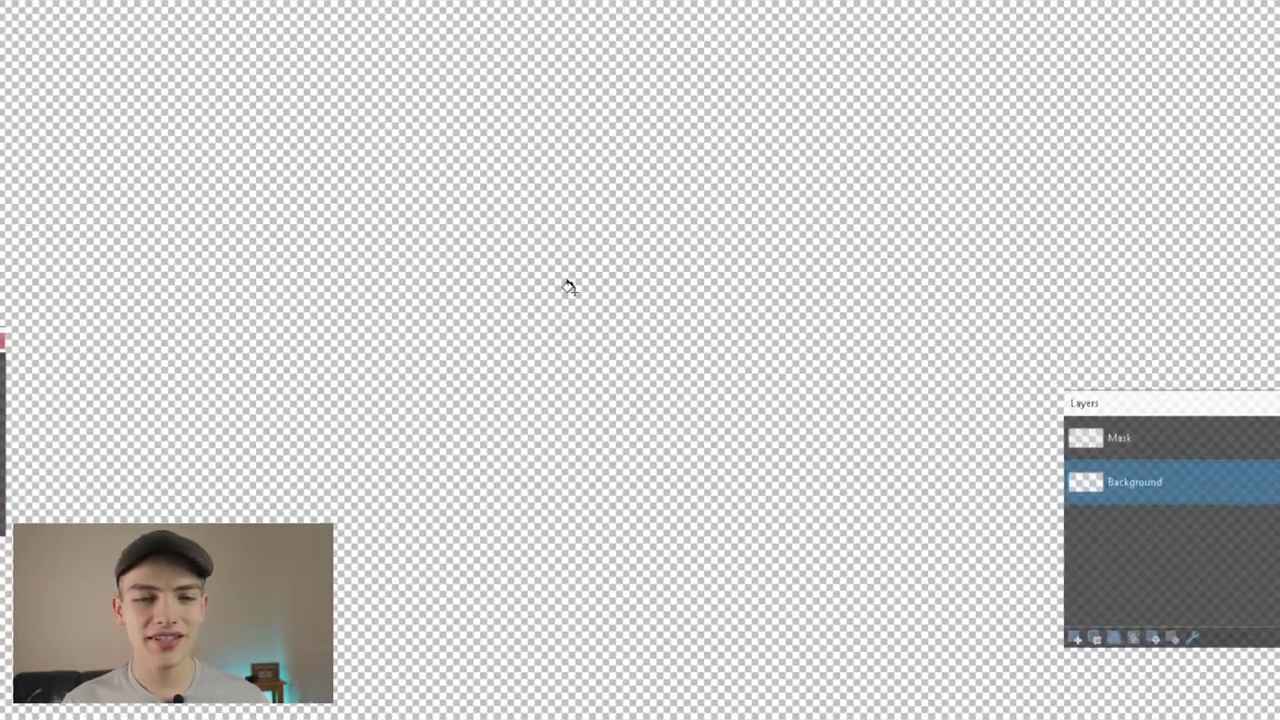
{"action": "left_click", "coordinate": [575, 292]}
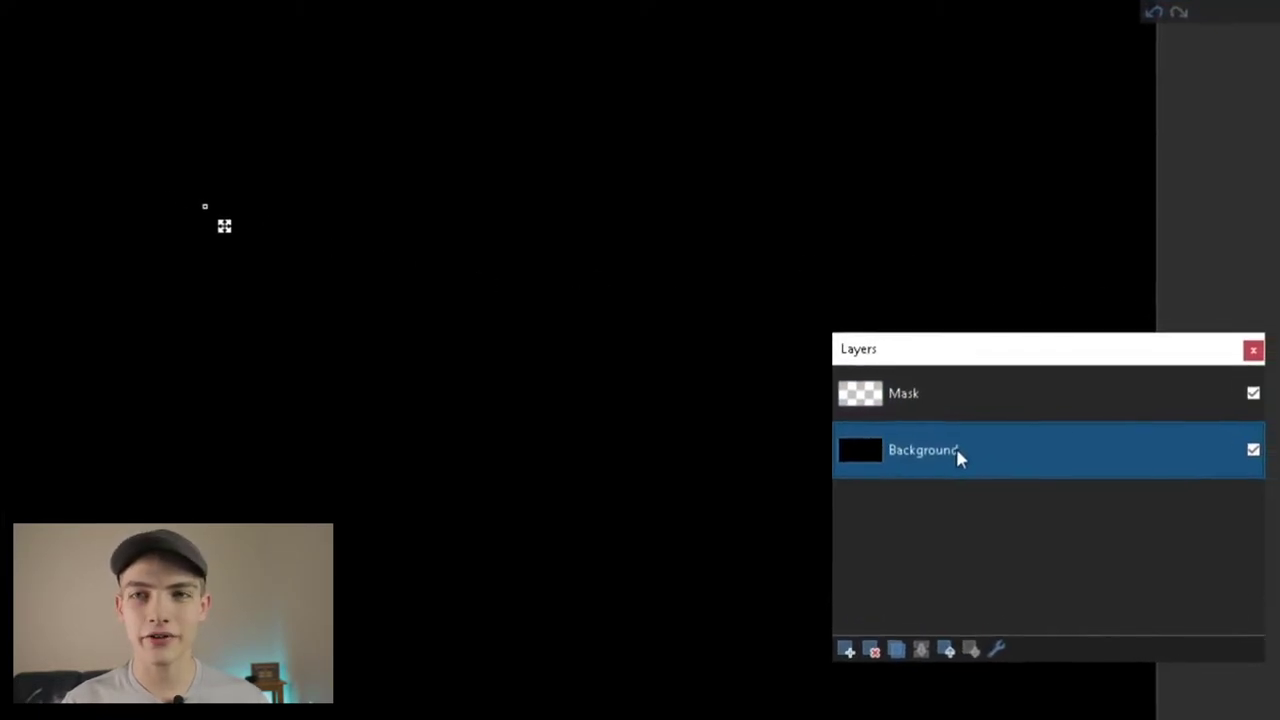
- Select the Mask layer and switch to the Shapes tool
{"action": "left_click", "coordinate": [907, 392]}
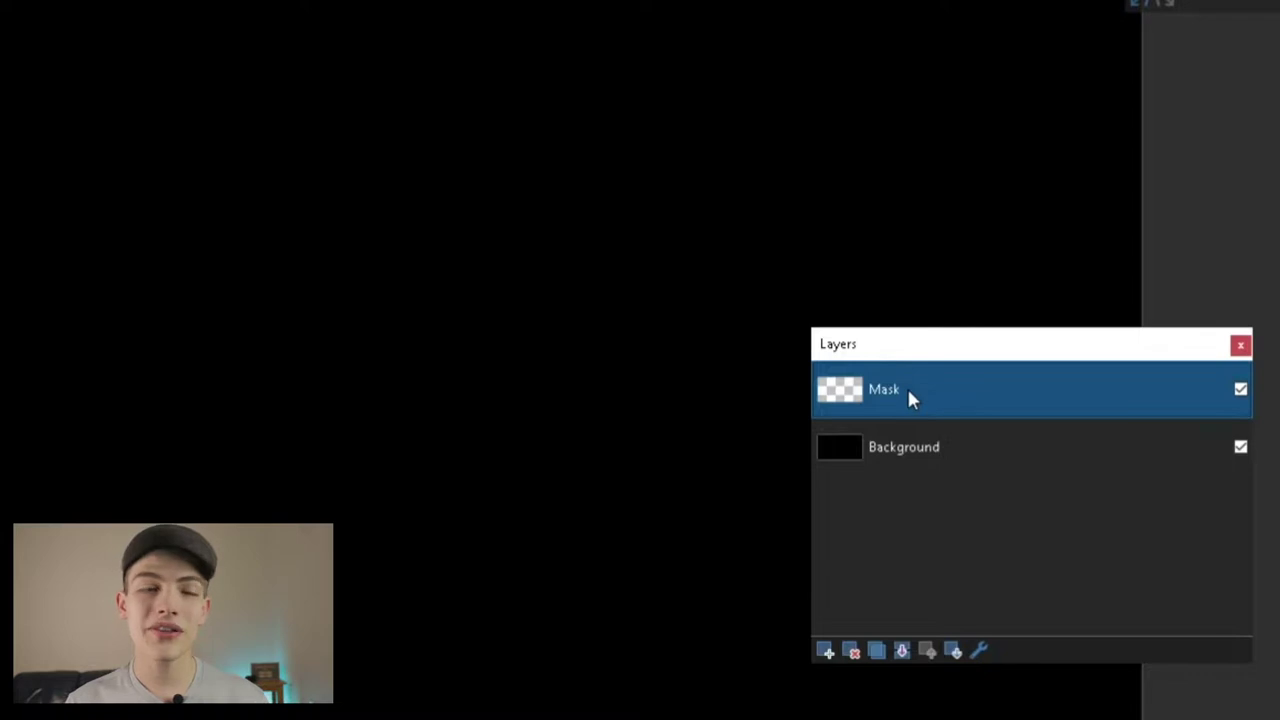
{"action": "left_click", "coordinate": [46, 450]}
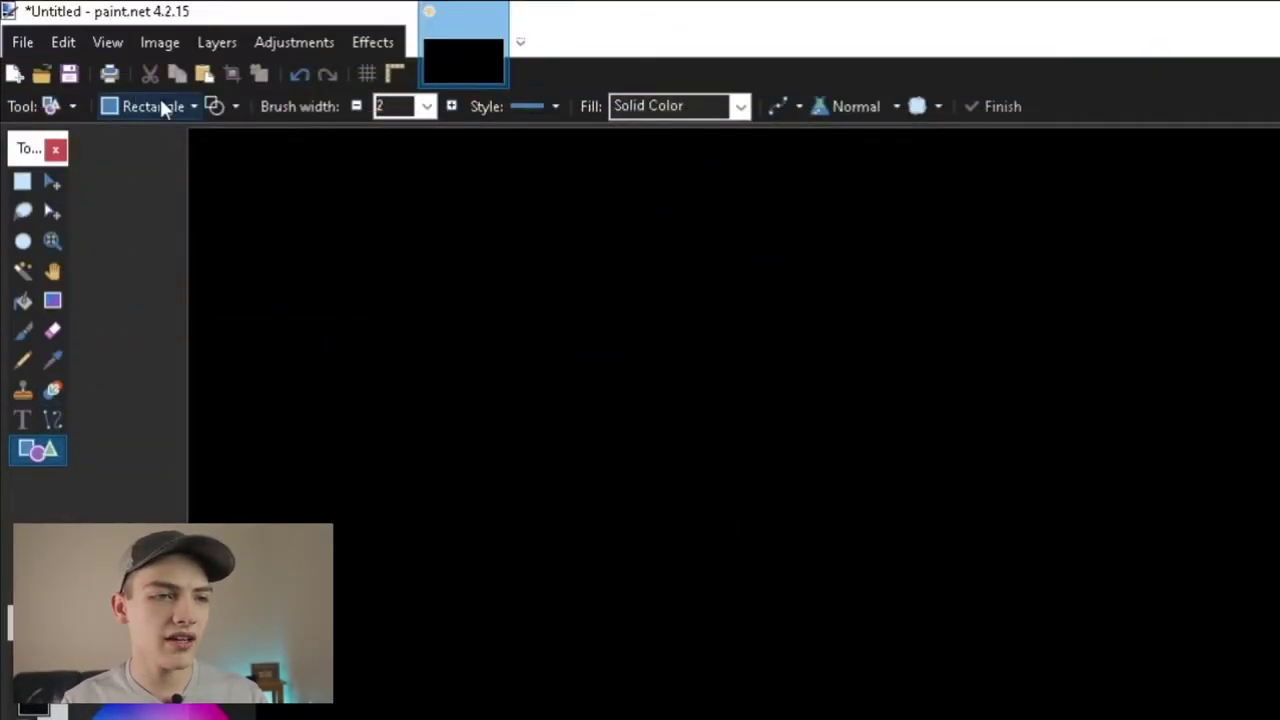
- Draw a white rounded-rectangle square outline on the Mask layer, brush width 2, corner size 10
{"action": "left_click", "coordinate": [160, 106]}
{"action": "left_click", "coordinate": [162, 163]}
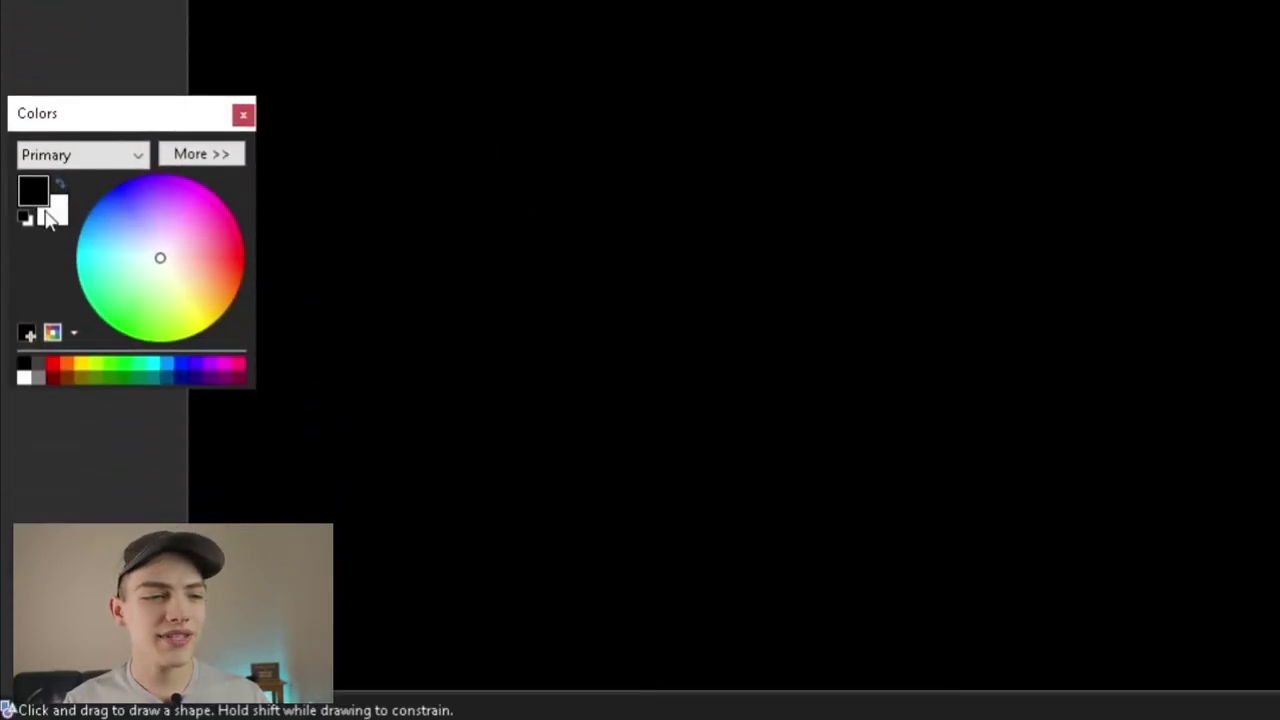
{"action": "left_click", "coordinate": [60, 188]}
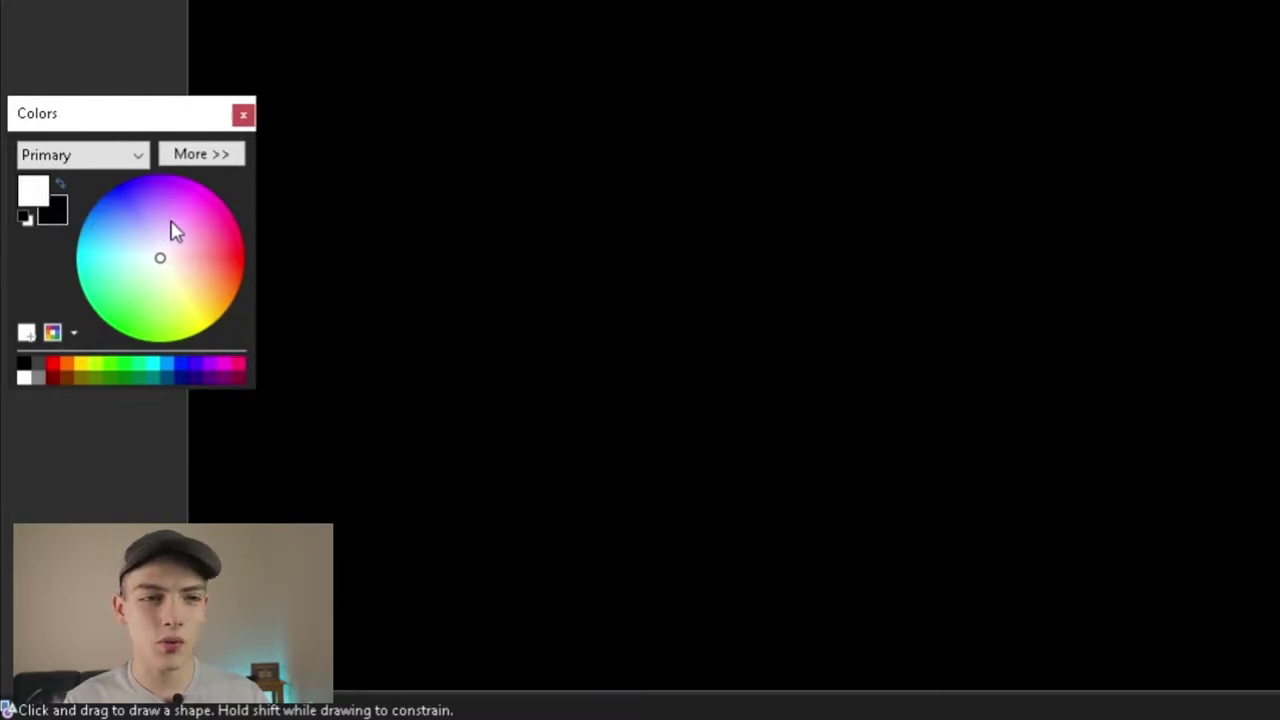
{"action": "mouse_move", "coordinate": [409, 77]}
{"action": "left_mouse_down"}
{"action": "mouse_move", "coordinate": [631, 214]}
{"action": "mouse_move", "coordinate": [740, 400]}
{"action": "mouse_move", "coordinate": [770, 389]}
{"action": "mouse_move", "coordinate": [816, 434]}
{"action": "left_mouse_up"}
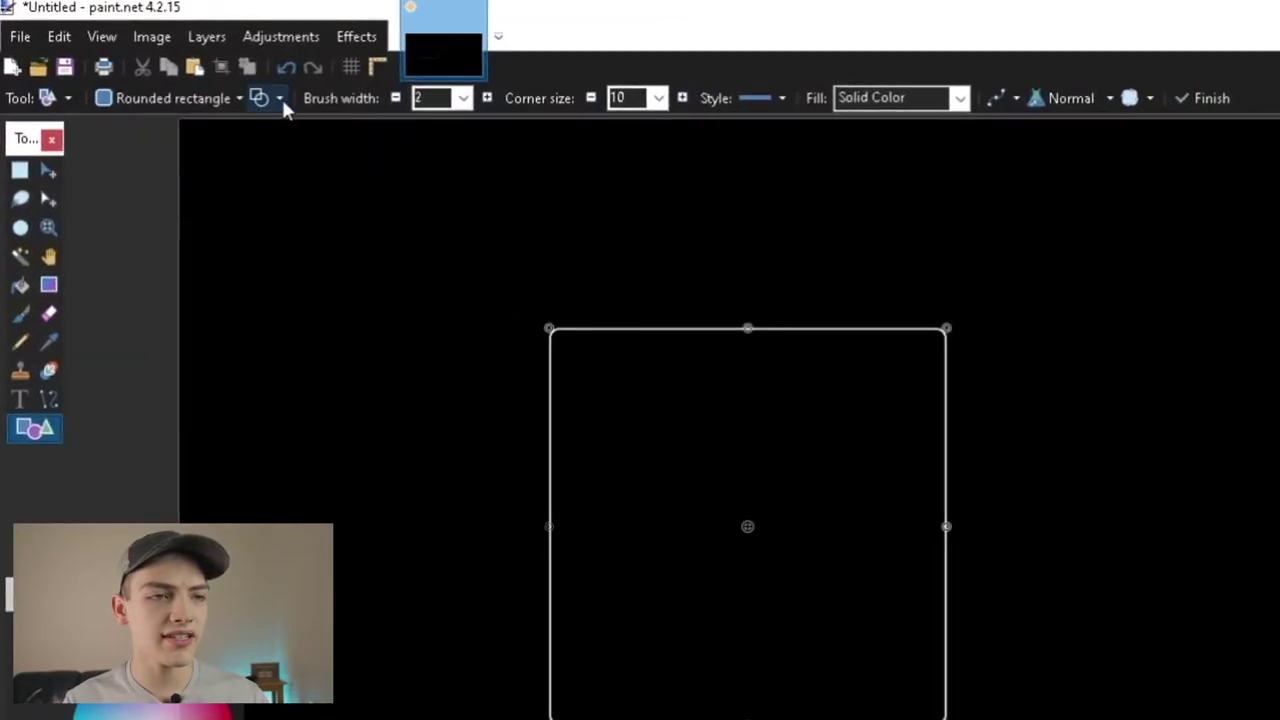
- Switch the rounded square to Draw Filled Shape, then move and resize it up and right
{"action": "left_click", "coordinate": [282, 99]}
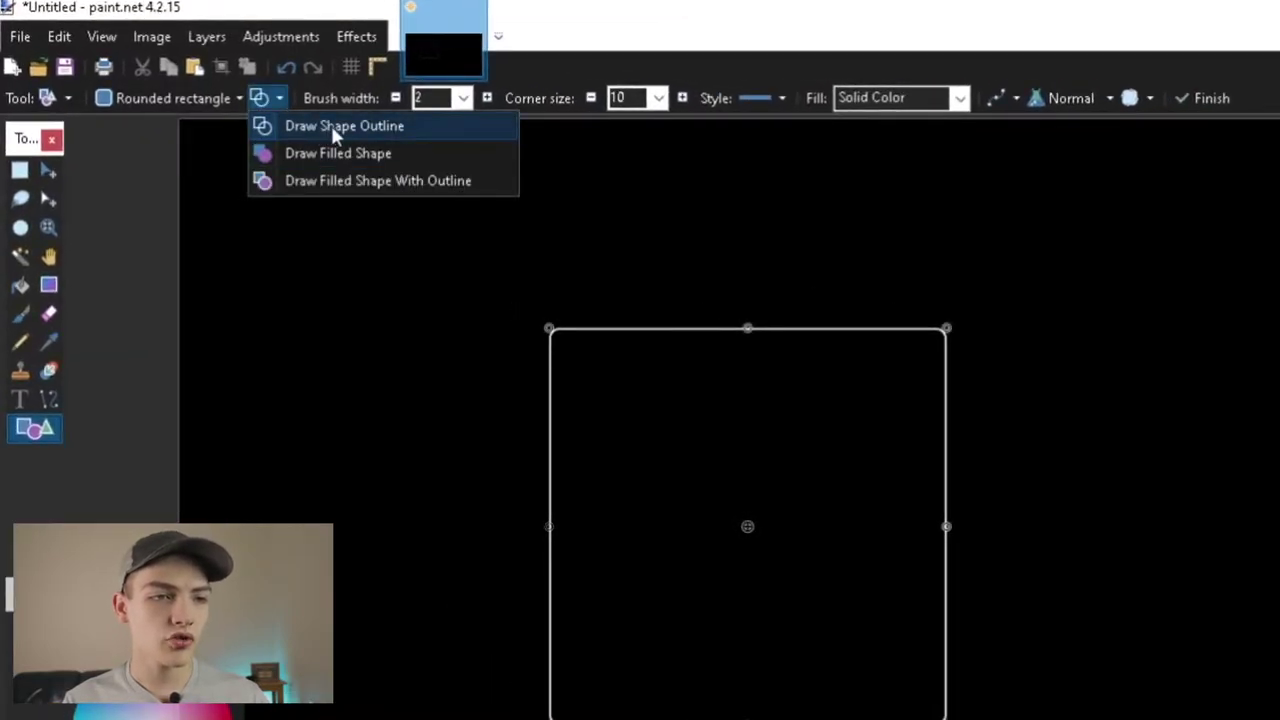
{"action": "left_click", "coordinate": [367, 152]}
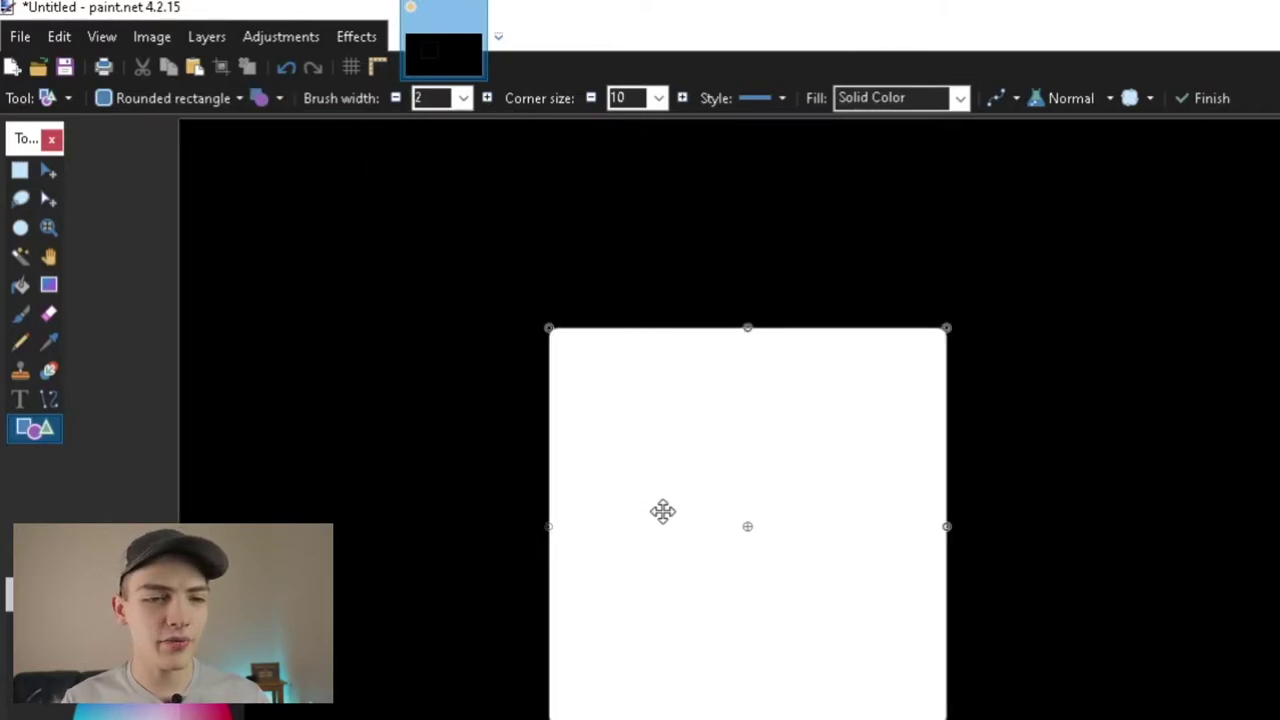
{"action": "left_click_drag", "start_coordinate": [798, 585], "coordinate": [1056, 548]}
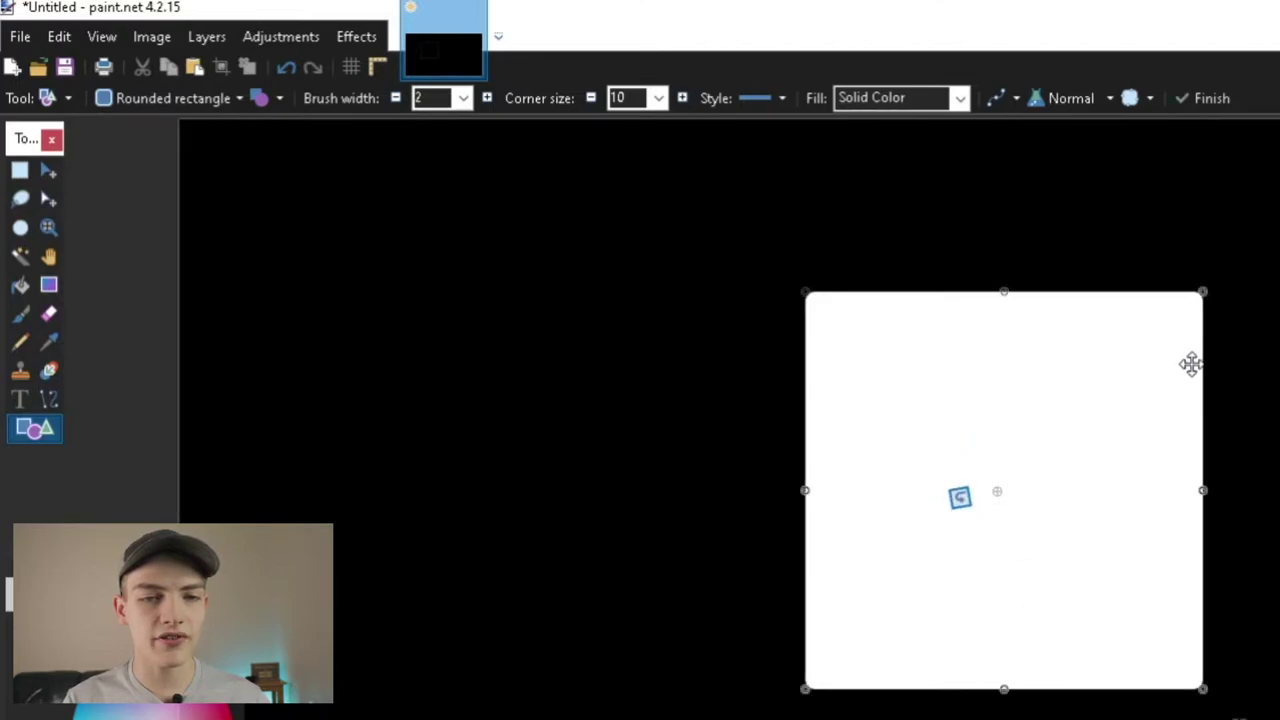
{"action": "left_click_drag", "start_coordinate": [1203, 291], "coordinate": [1157, 372]}
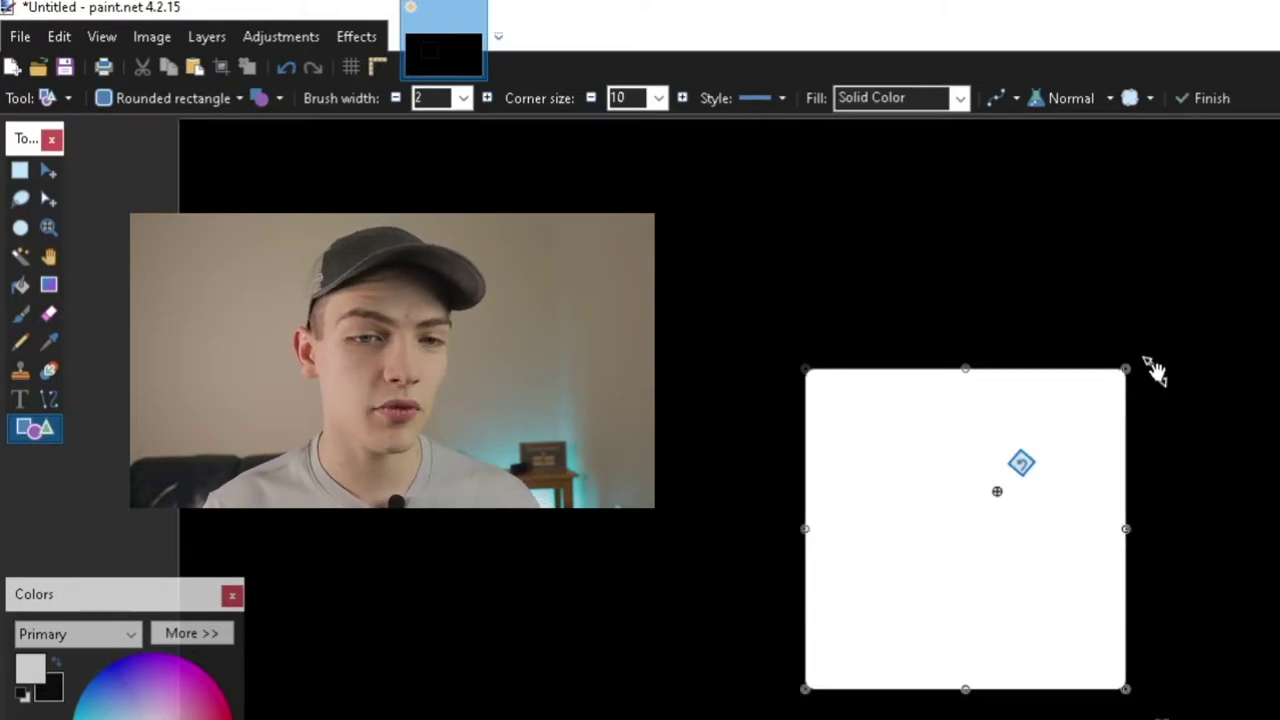
{"action": "left_click_drag", "start_coordinate": [991, 613], "coordinate": [1091, 583]}
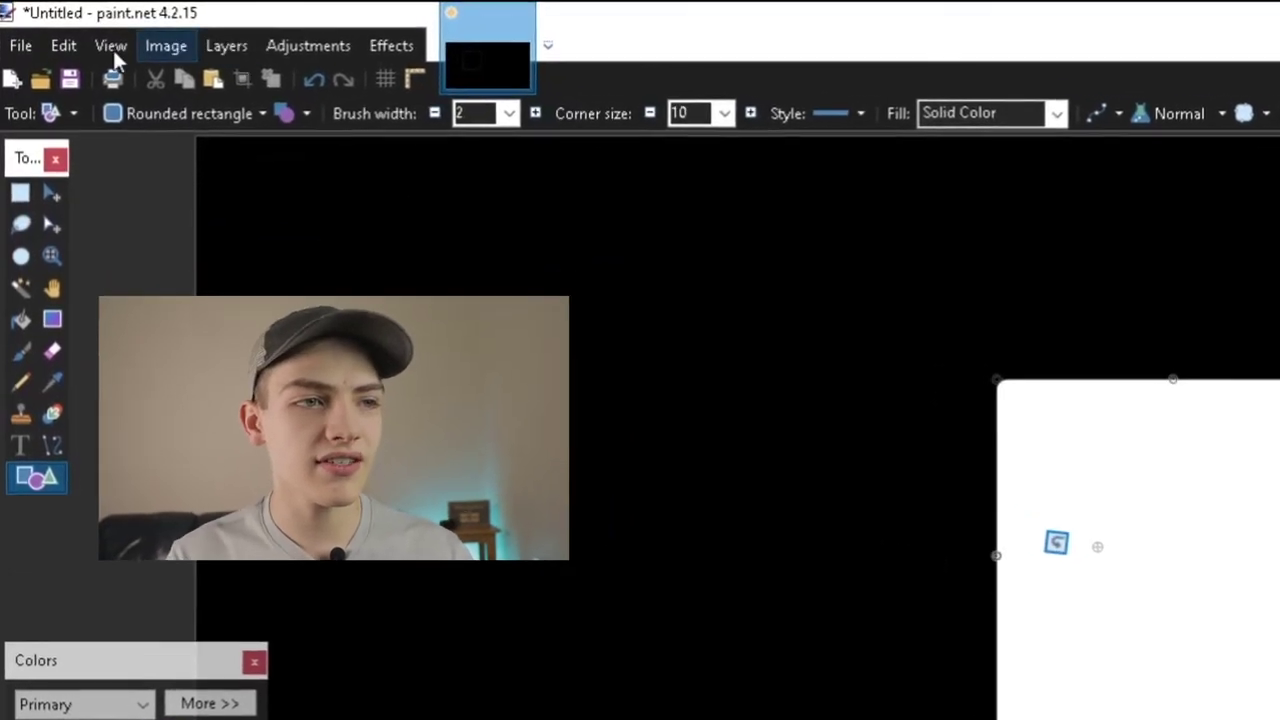
- Save the black-and-white mask image as a new file via File > Save As
{"action": "left_click", "coordinate": [20, 45]}
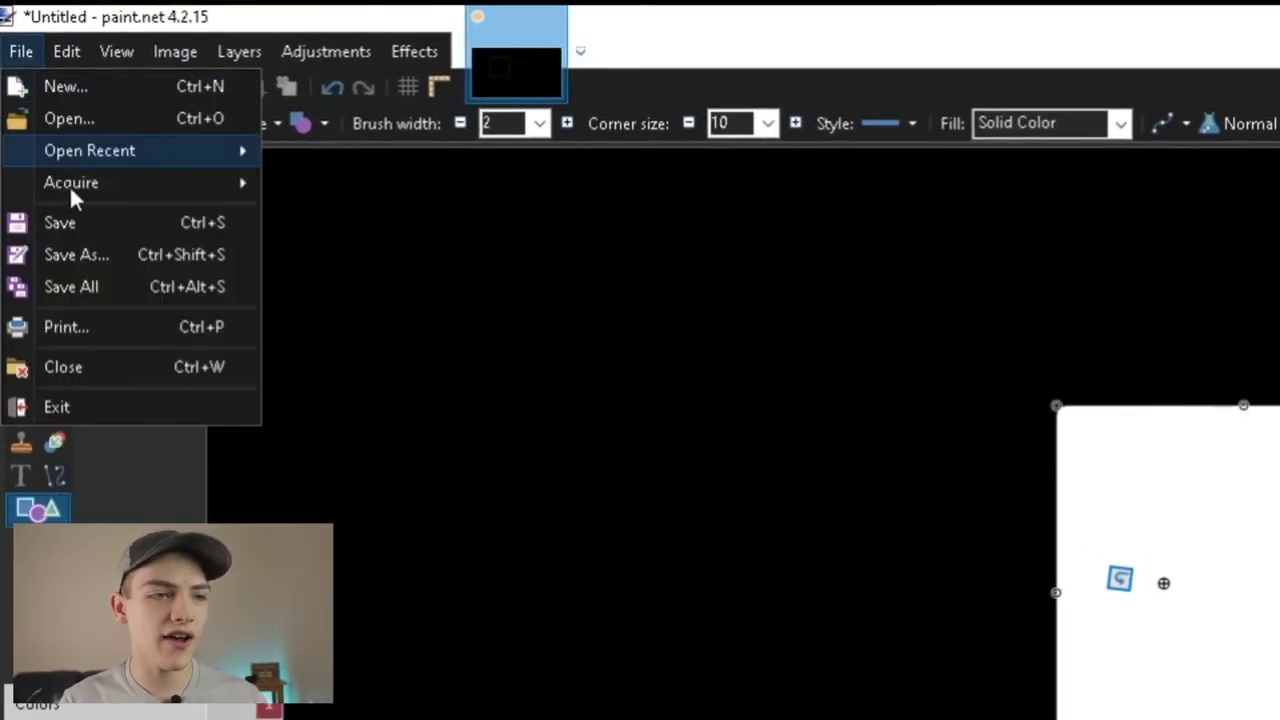
{"action": "left_click", "coordinate": [105, 250]}
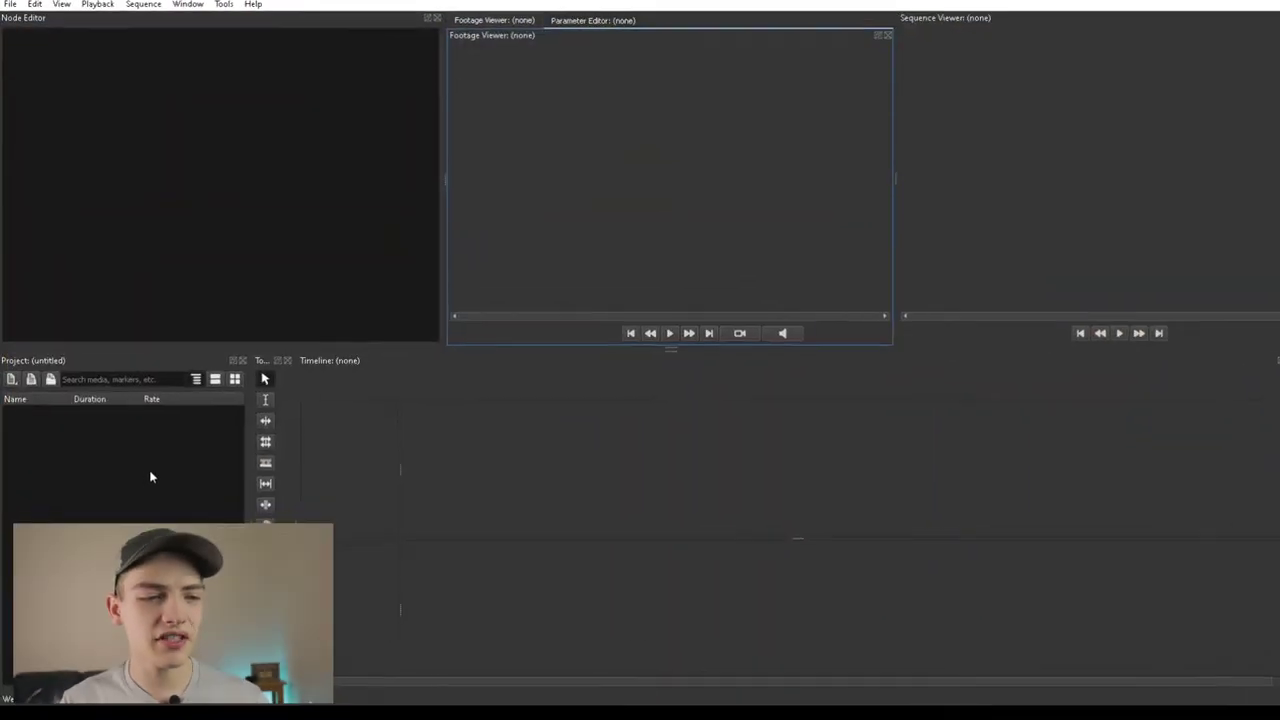
- Place a project clip onto the timeline
{"action": "right_click", "coordinate": [150, 468]}
{"action": "left_click", "coordinate": [683, 200]}
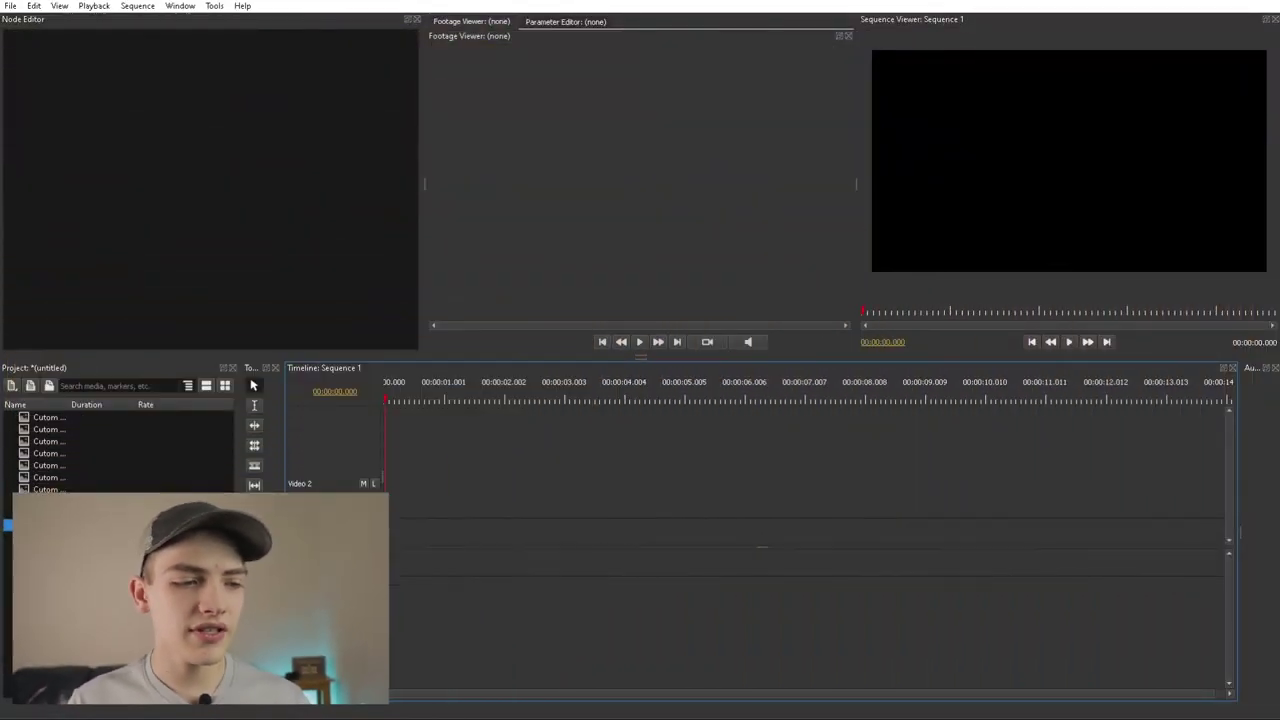
{"action": "left_click_drag", "start_coordinate": [47, 523], "coordinate": [412, 527]}
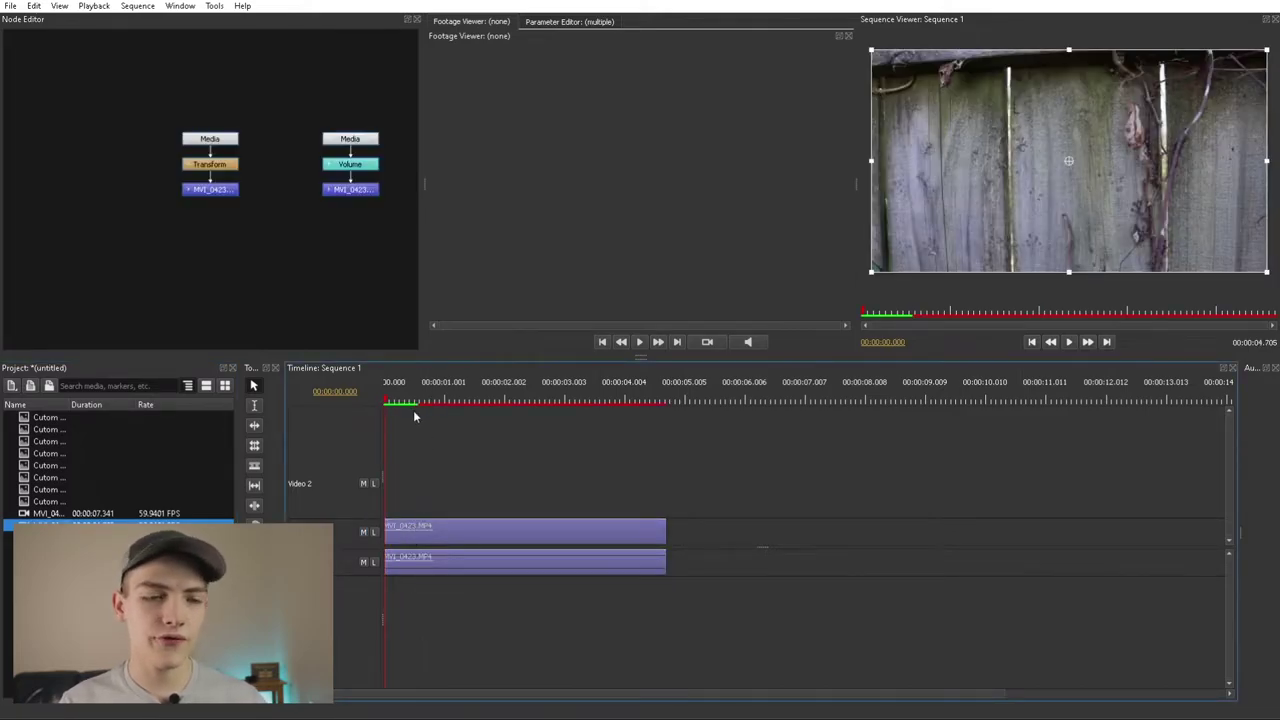
- Split both clips at about 3.3 seconds, delete their ends, and preview Cutom Masks Example BWS.png
{"action": "left_click_drag", "start_coordinate": [413, 405], "coordinate": [586, 401]}
{"action": "left_click_drag", "start_coordinate": [679, 629], "coordinate": [606, 500]}
{"action": "key", "text": "ctrl+k"}
{"action": "key", "text": "Delete"}
{"action": "key", "text": "Home"}
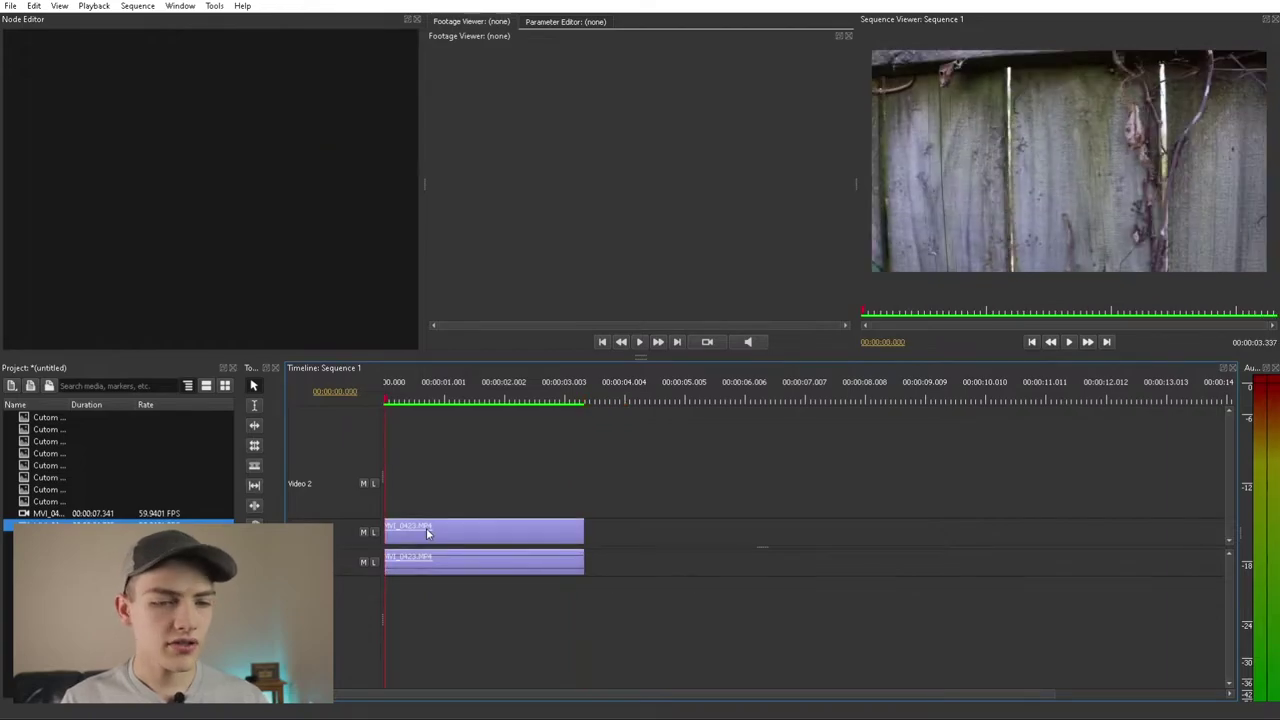
{"action": "left_click", "coordinate": [53, 419]}
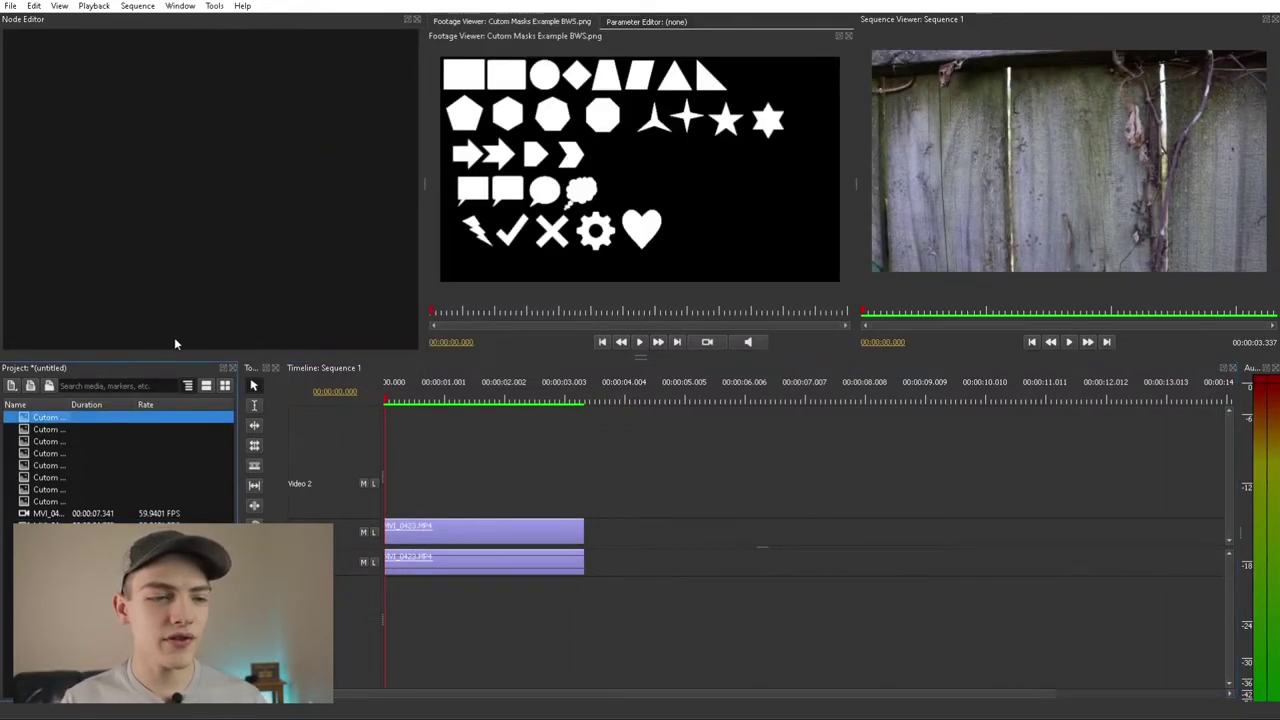
{"action": "left_click", "coordinate": [44, 430]}
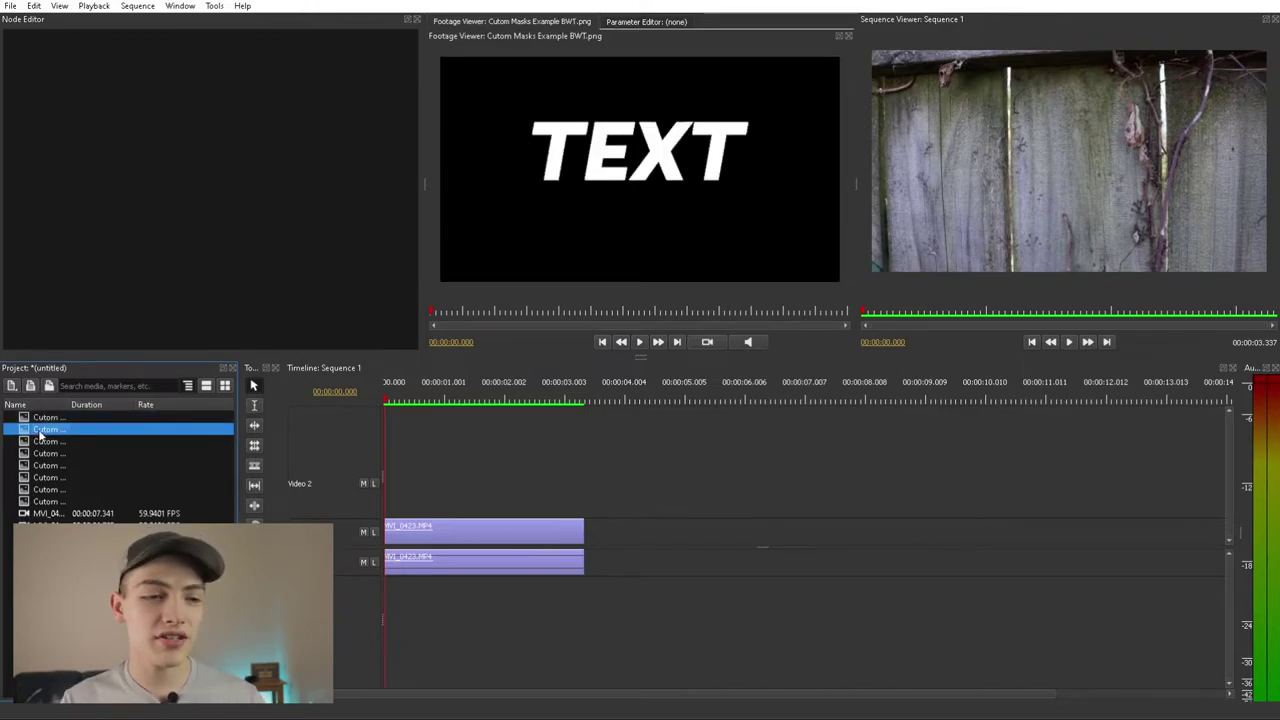
{"action": "left_click", "coordinate": [45, 442]}
{"action": "left_click", "coordinate": [50, 465]}
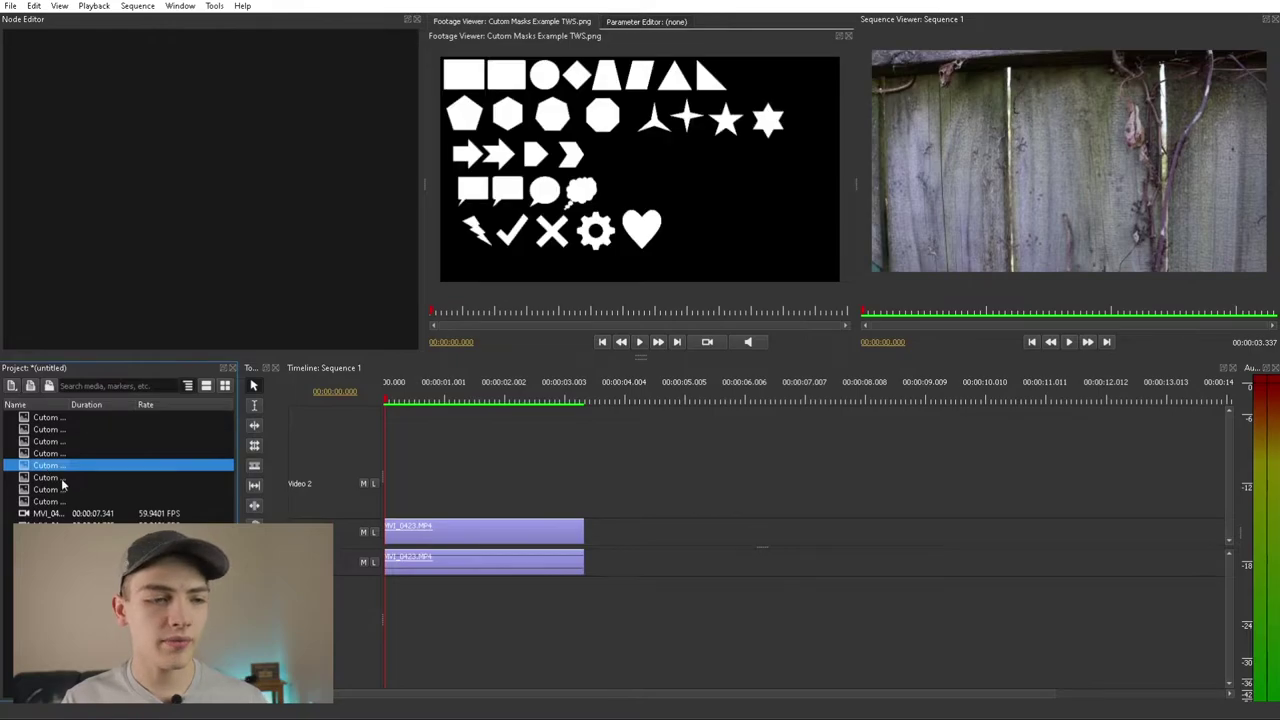
{"action": "left_click", "coordinate": [60, 478]}
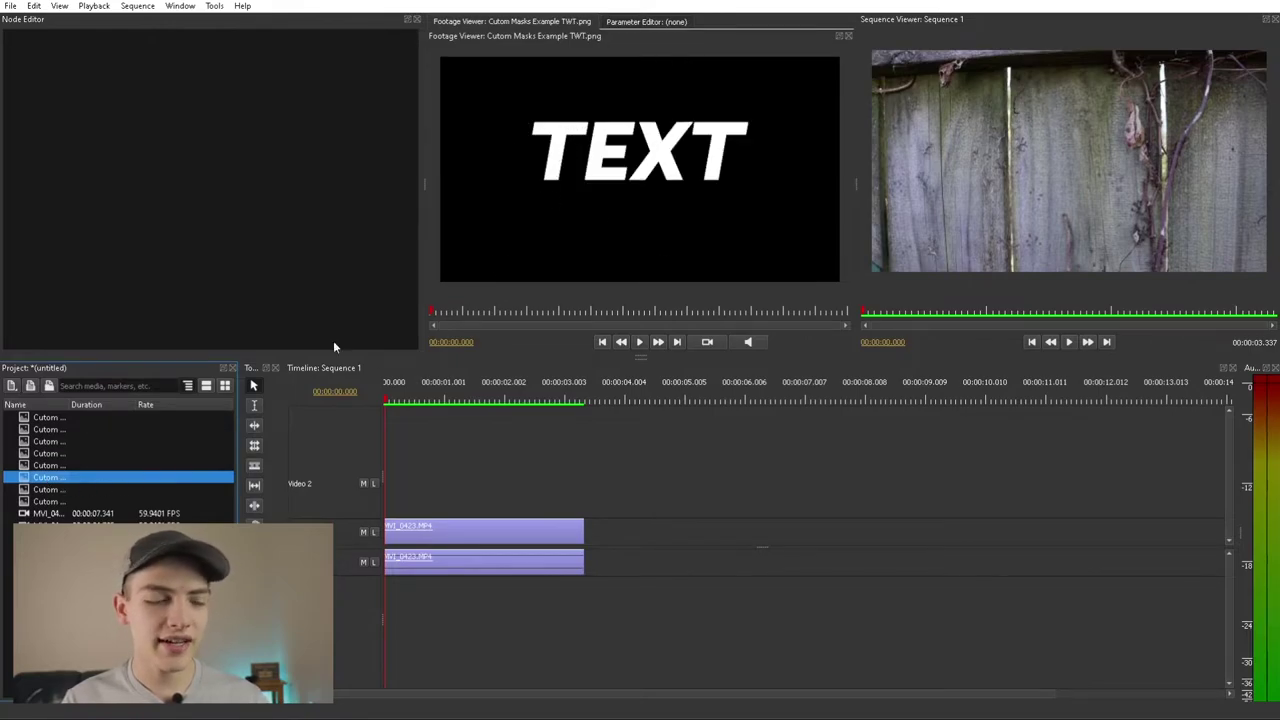
{"action": "left_click", "coordinate": [87, 490]}
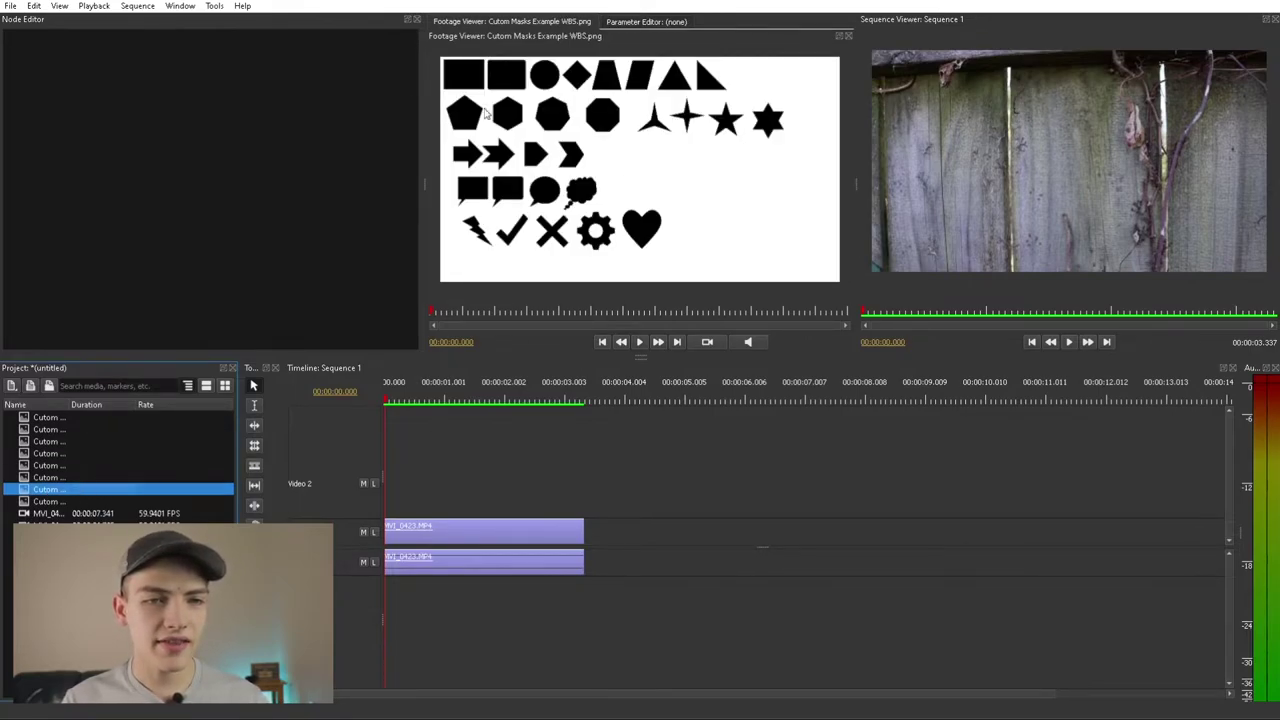
{"action": "left_click", "coordinate": [80, 501]}
{"action": "left_click", "coordinate": [75, 490]}
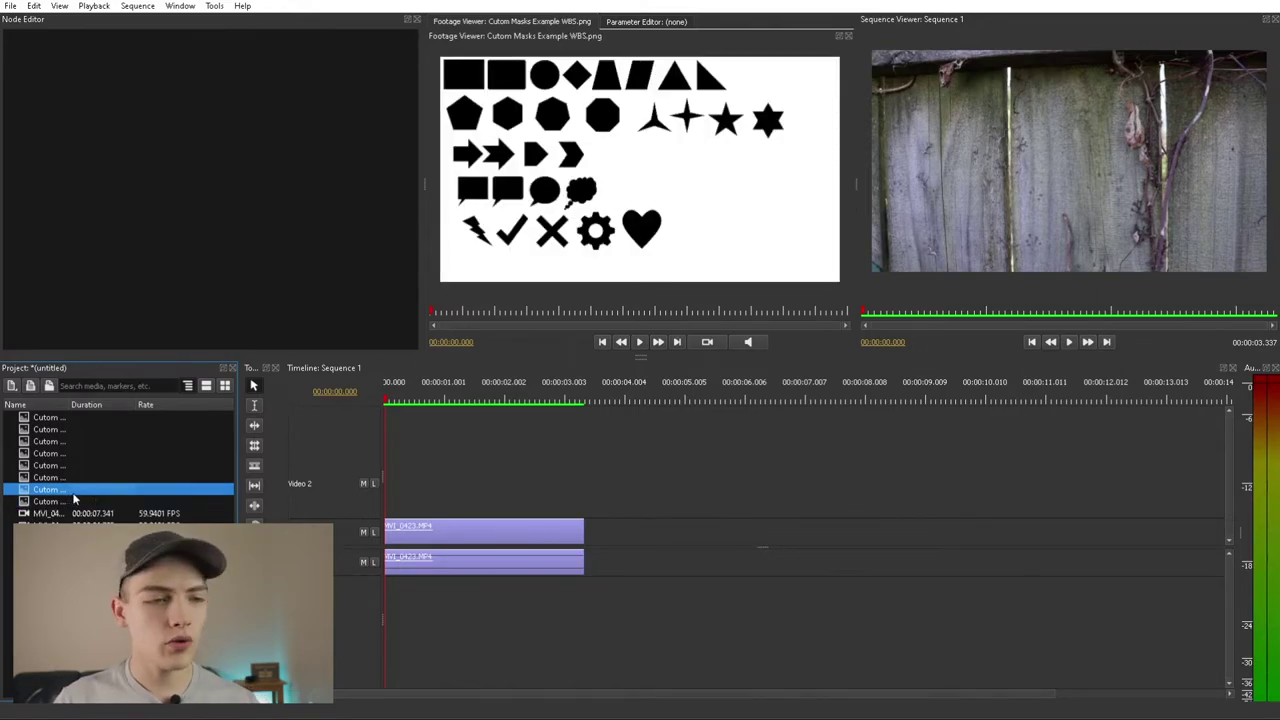
{"action": "left_click", "coordinate": [68, 418]}
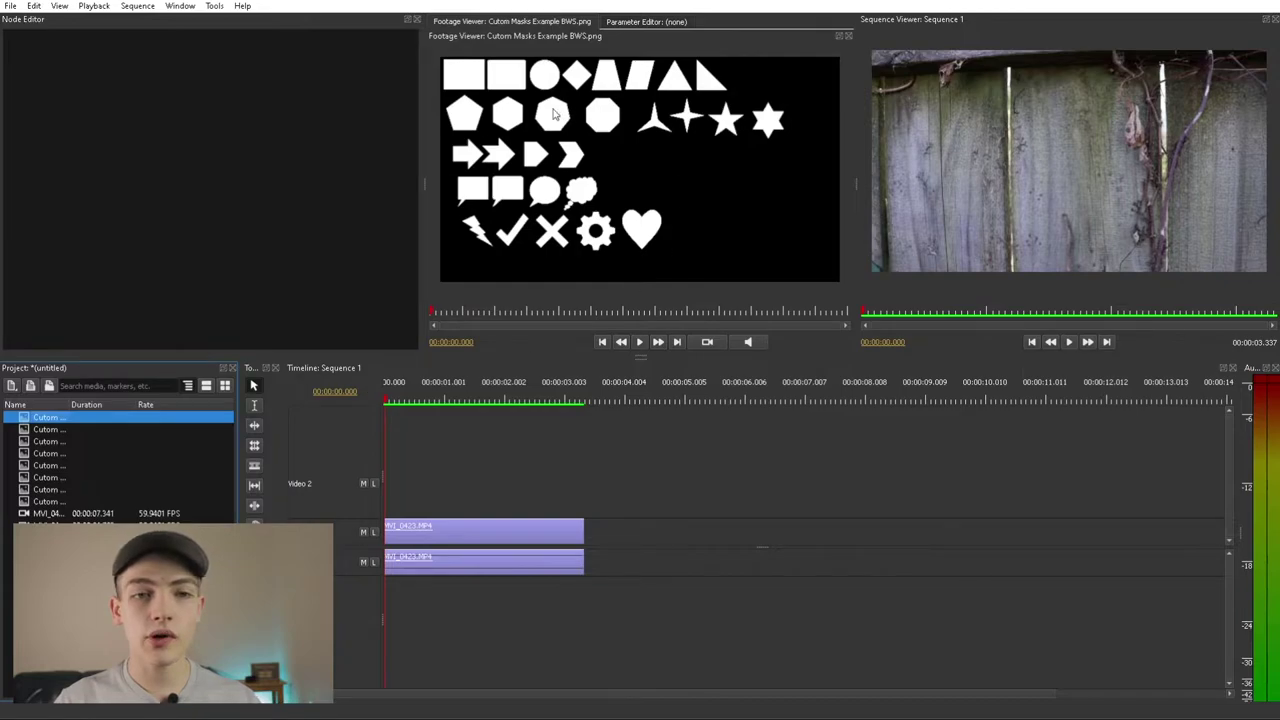
- Put Cutom Masks Example BWS.png on Video 2 and stretch it to the 3.3-second clips
{"action": "left_click_drag", "start_coordinate": [28, 420], "coordinate": [397, 510]}
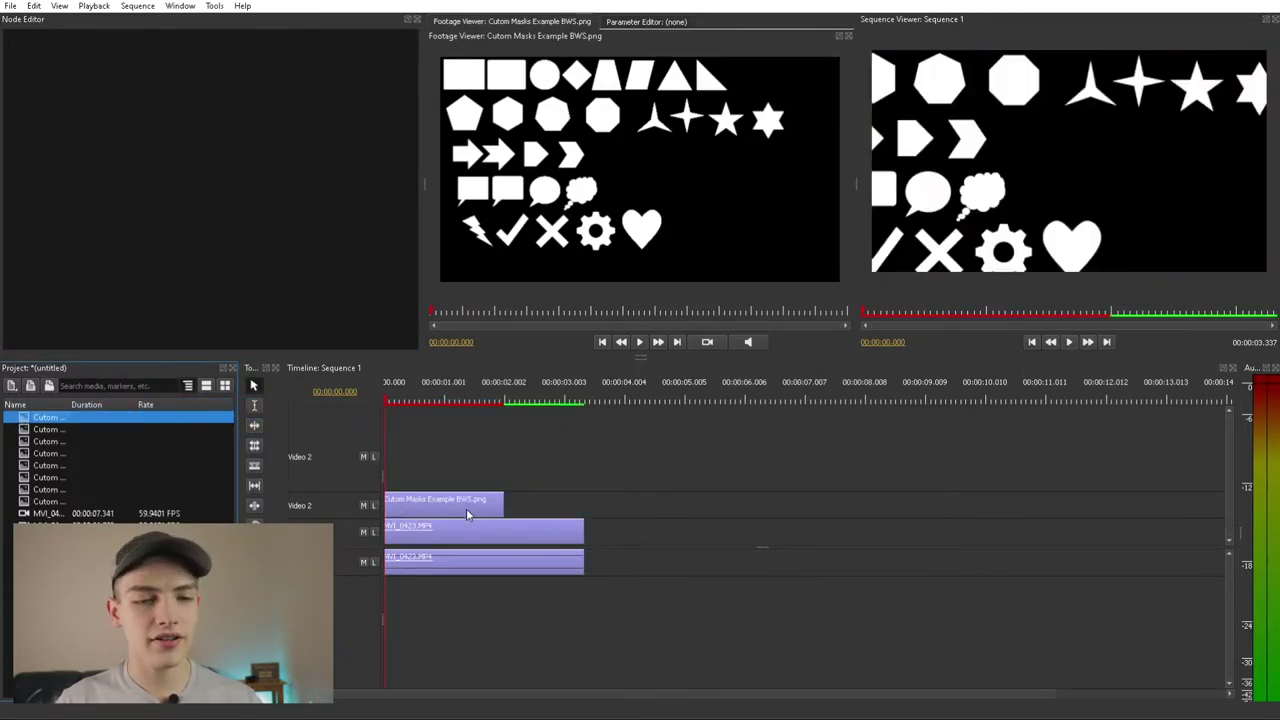
{"action": "left_click", "coordinate": [468, 516]}
{"action": "left_click_drag", "start_coordinate": [507, 499], "coordinate": [584, 505]}
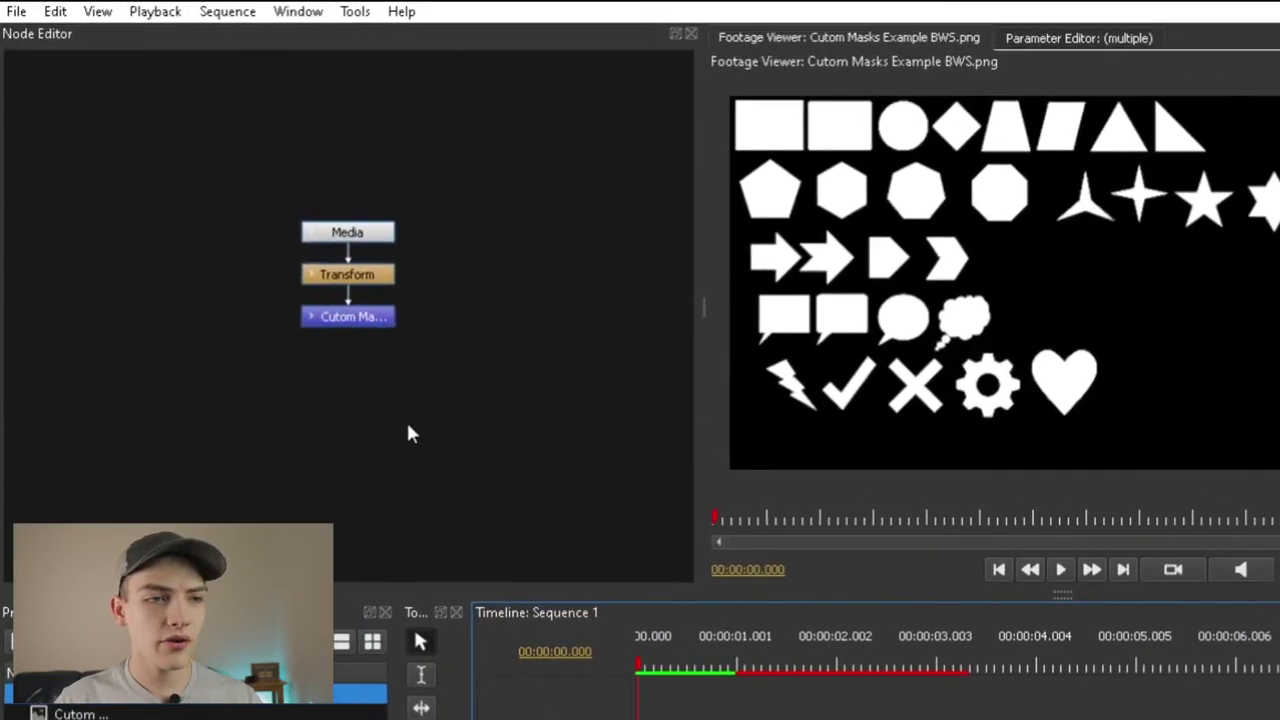
{"action": "left_click", "coordinate": [250, 257]}
- Show all nodes in the Node Editor and drag the Merge node down-left below the video nodes
{"action": "right_click", "coordinate": [147, 218]}
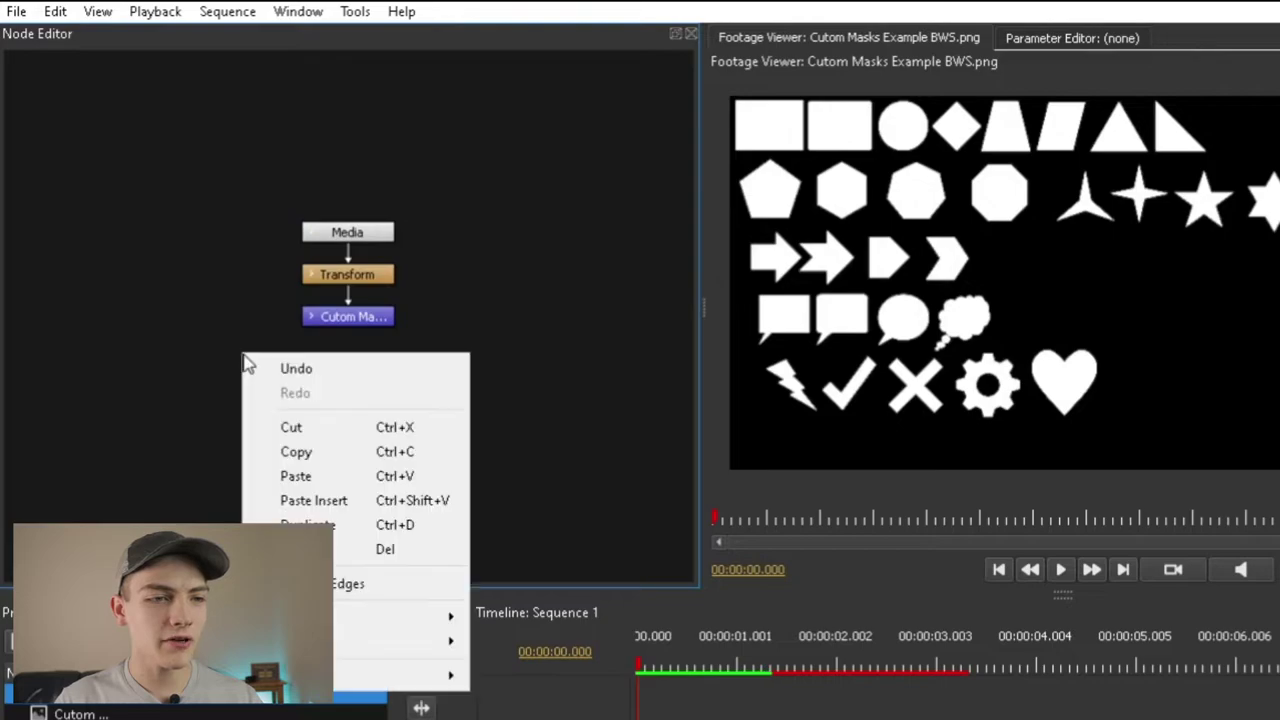
{"action": "mouse_move", "coordinate": [368, 617]}
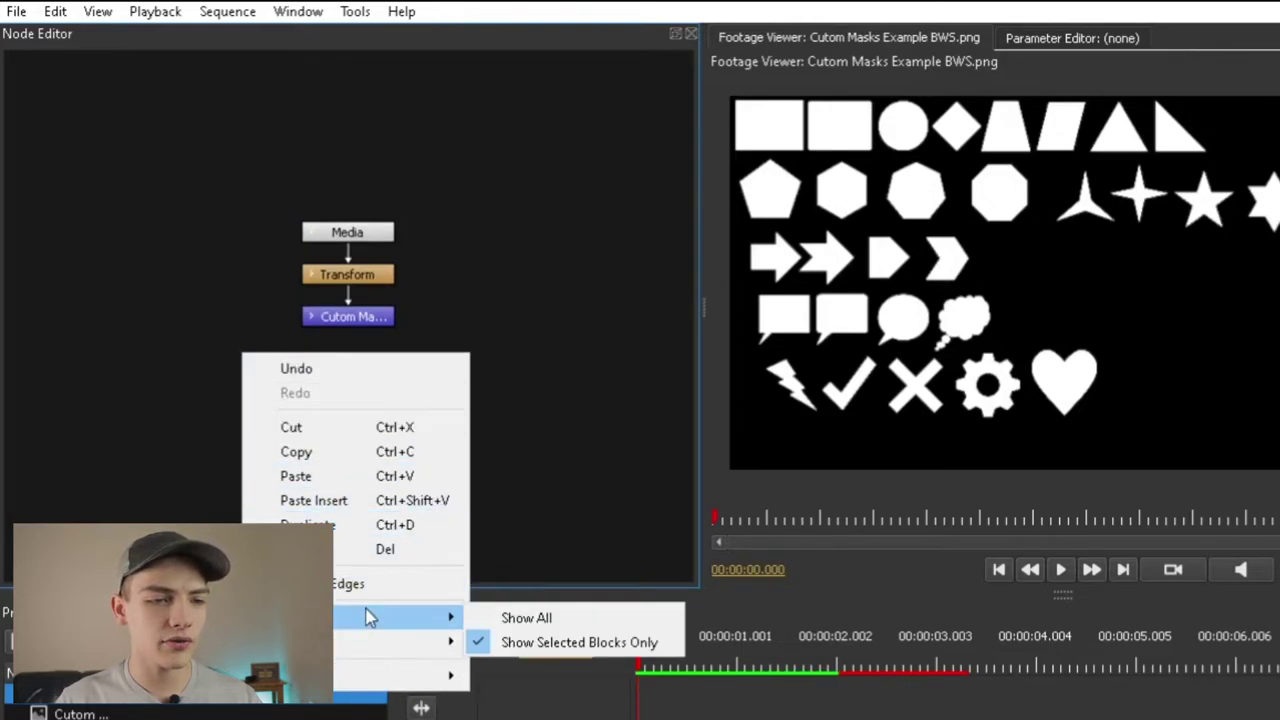
{"action": "left_click", "coordinate": [505, 618]}
{"action": "left_click_drag", "start_coordinate": [362, 382], "coordinate": [500, 514]}
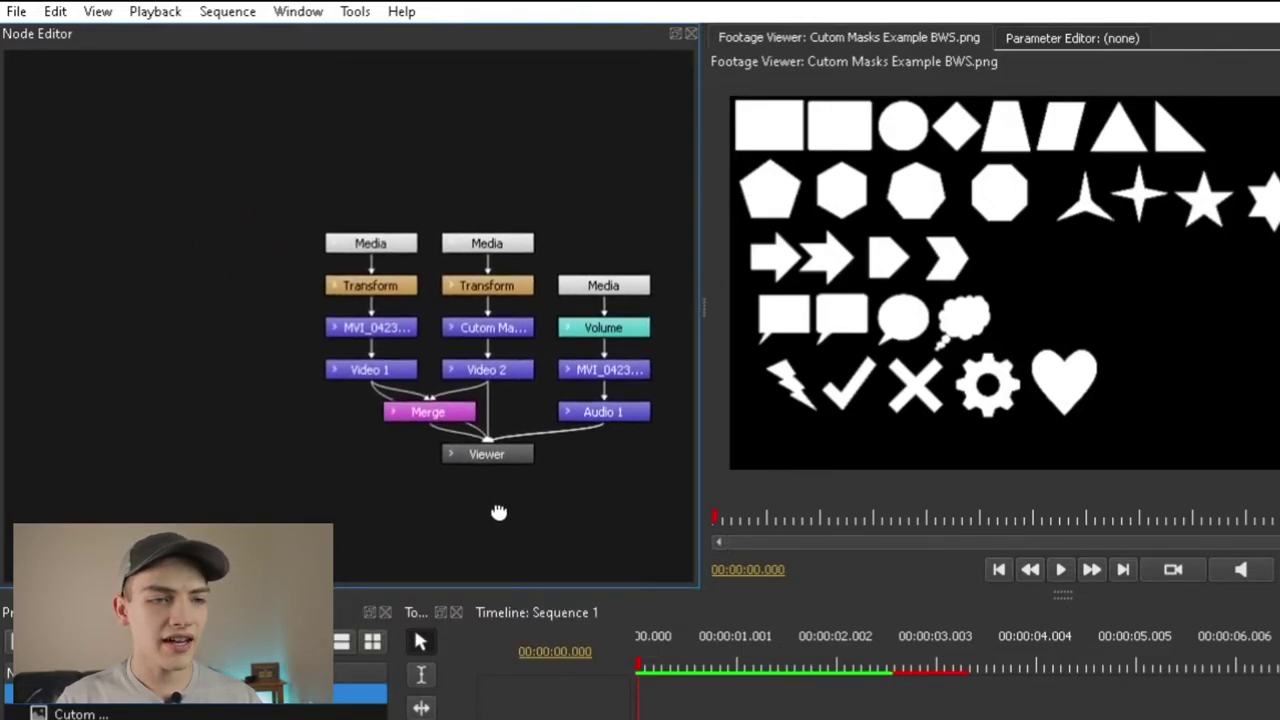
{"action": "left_click_drag", "start_coordinate": [434, 416], "coordinate": [317, 489]}
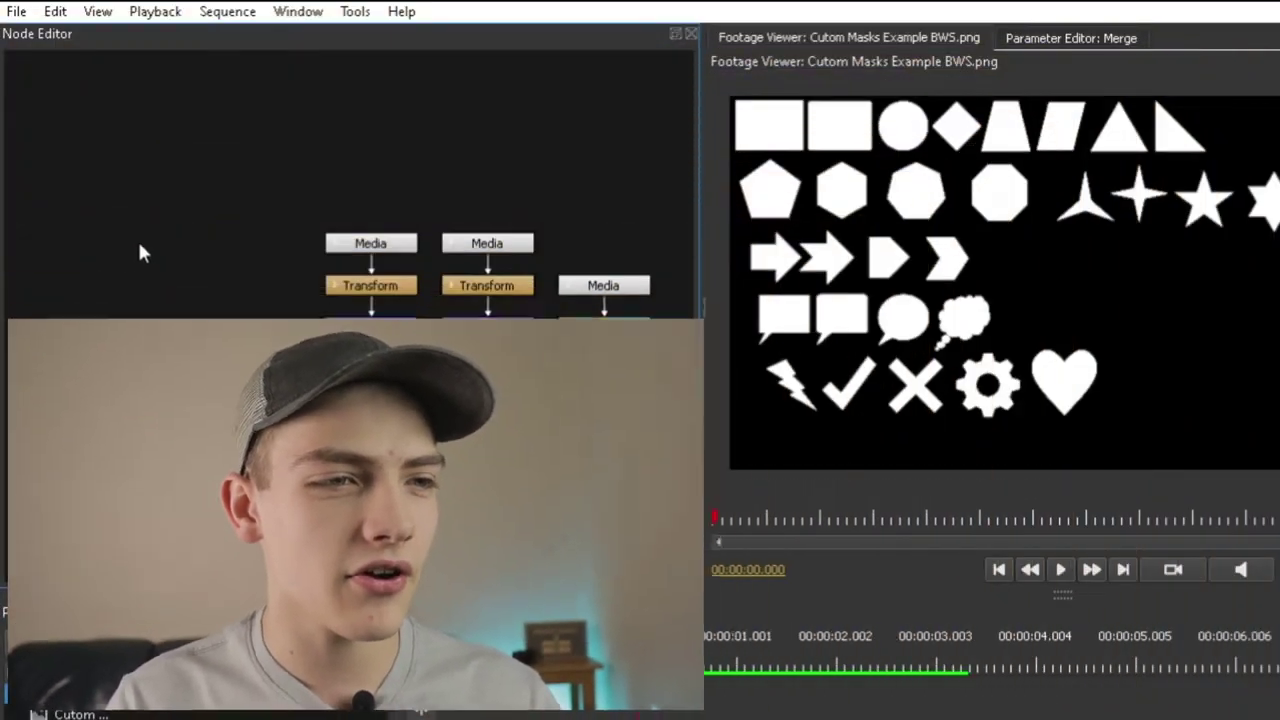
- Add a Math node from Add > Math and connect Video 1 to its Value input
{"action": "right_click", "coordinate": [172, 242]}
{"action": "mouse_move", "coordinate": [350, 485]}
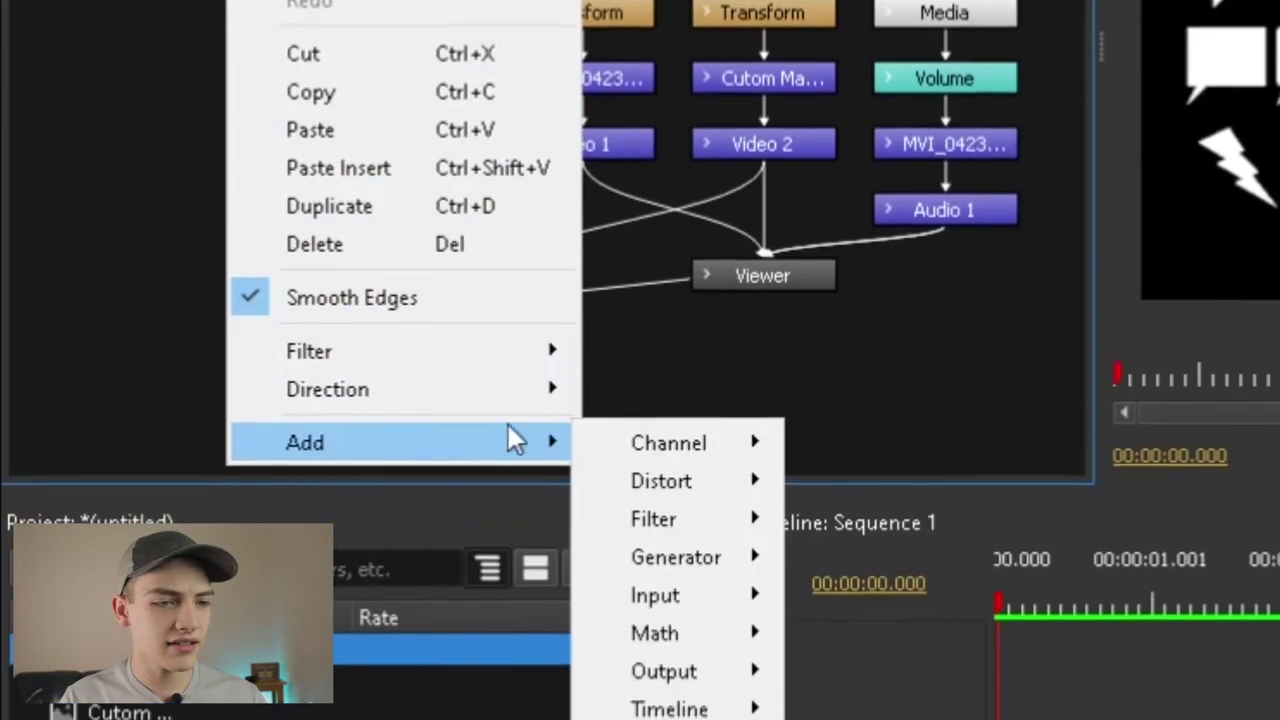
{"action": "mouse_move", "coordinate": [780, 677]}
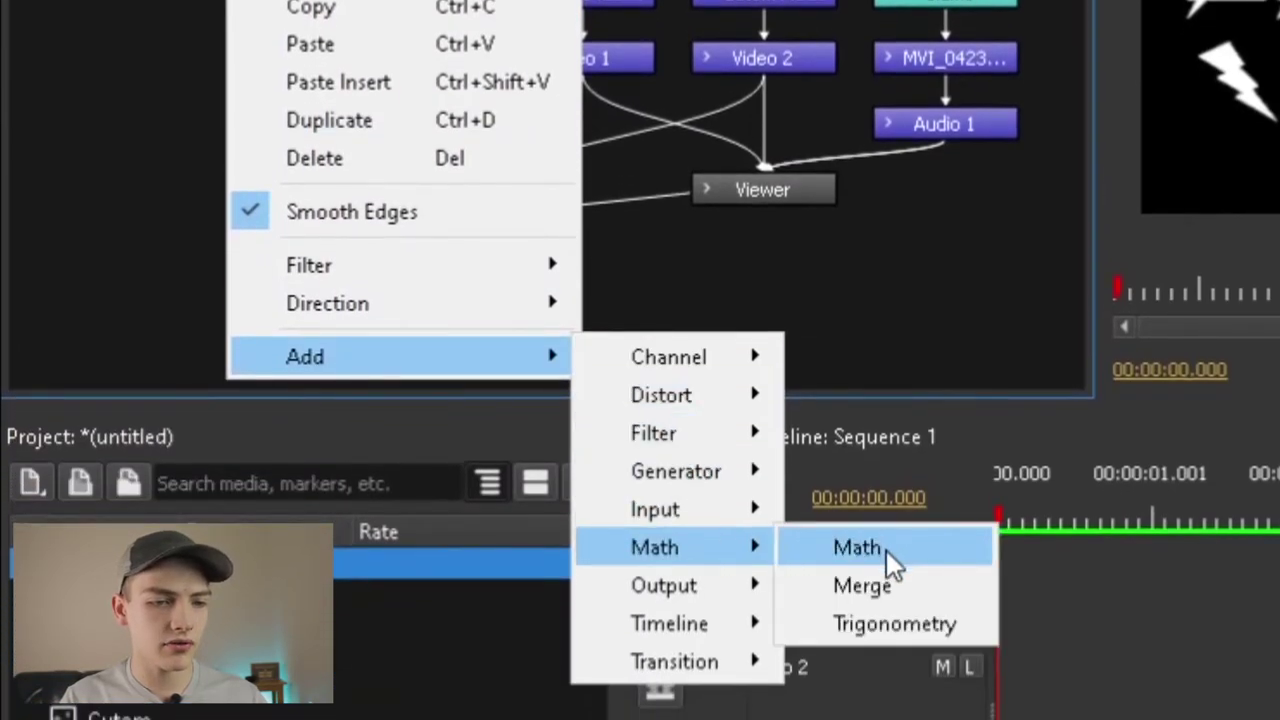
{"action": "left_click", "coordinate": [880, 549]}
{"action": "left_click_drag", "start_coordinate": [344, 378], "coordinate": [182, 388]}
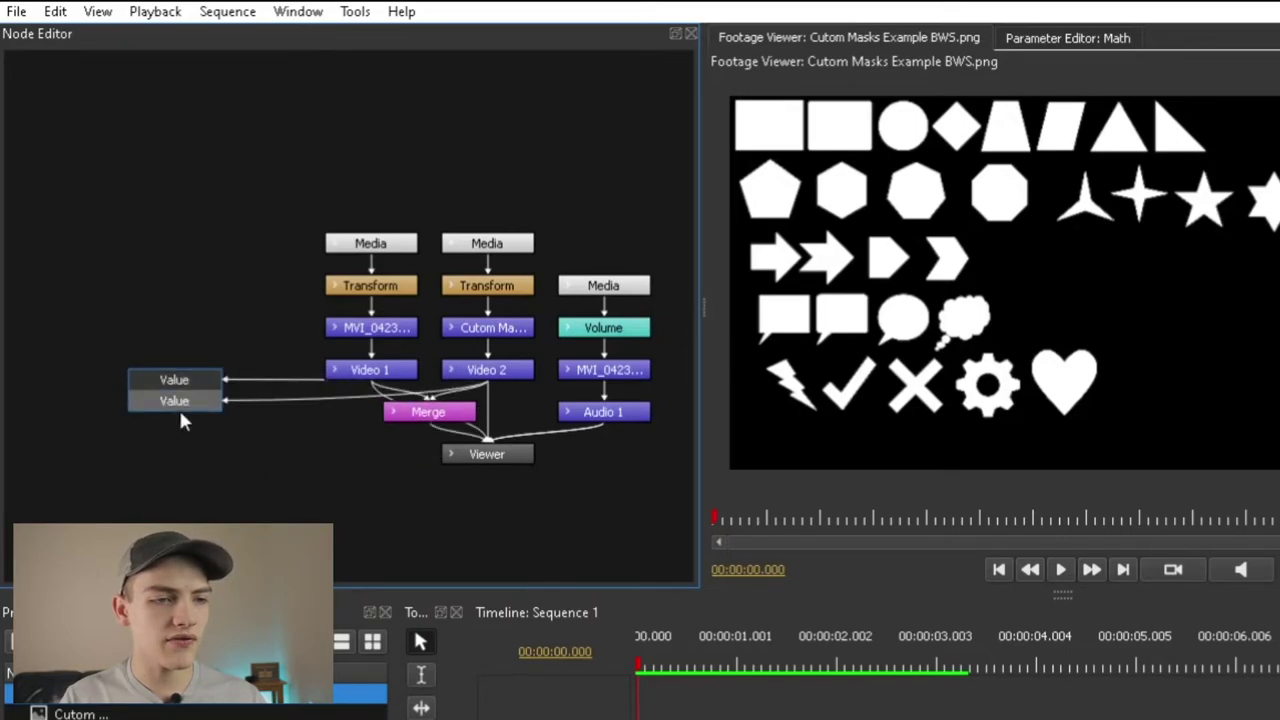
- Link the Math node's second Value input and move the Math node below the Merge node
{"action": "left_click", "coordinate": [179, 407]}
{"action": "left_click_drag", "start_coordinate": [197, 388], "coordinate": [338, 493]}
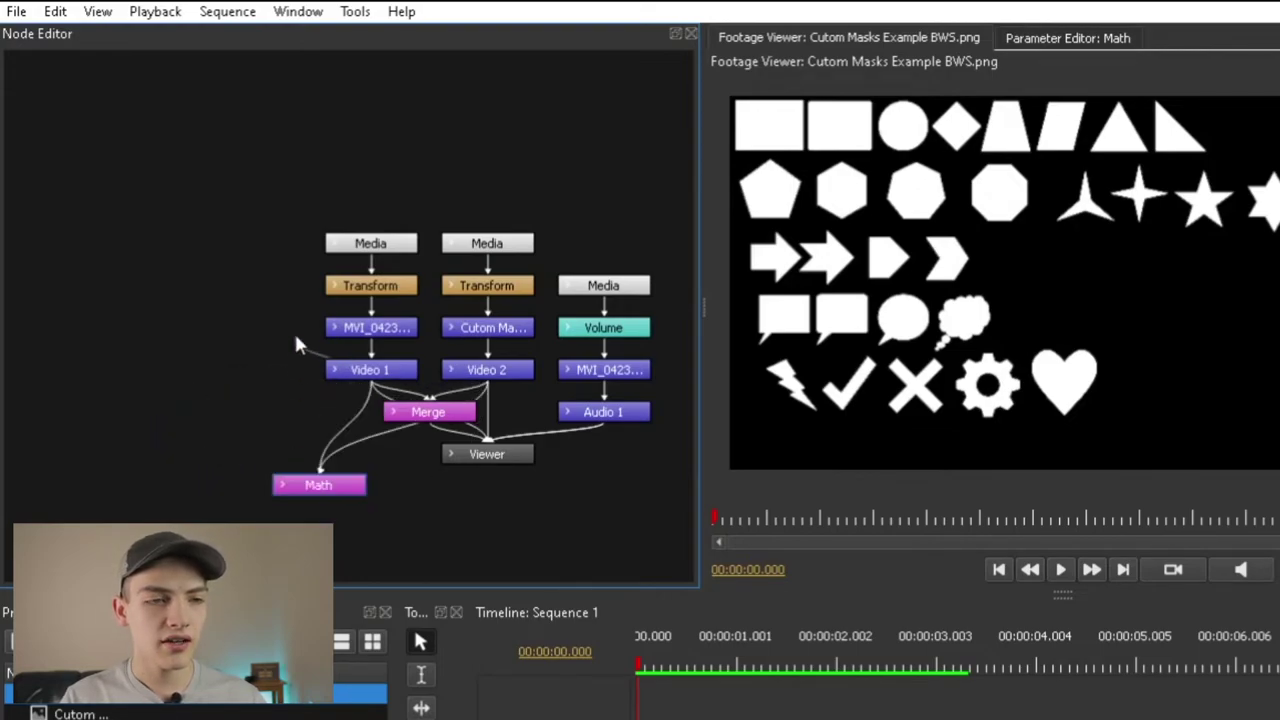
{"action": "left_click_drag", "start_coordinate": [340, 498], "coordinate": [329, 469]}
- Delete the Merge node and connect the Math output to the Viewer's Texture input
{"action": "left_click", "coordinate": [432, 416]}
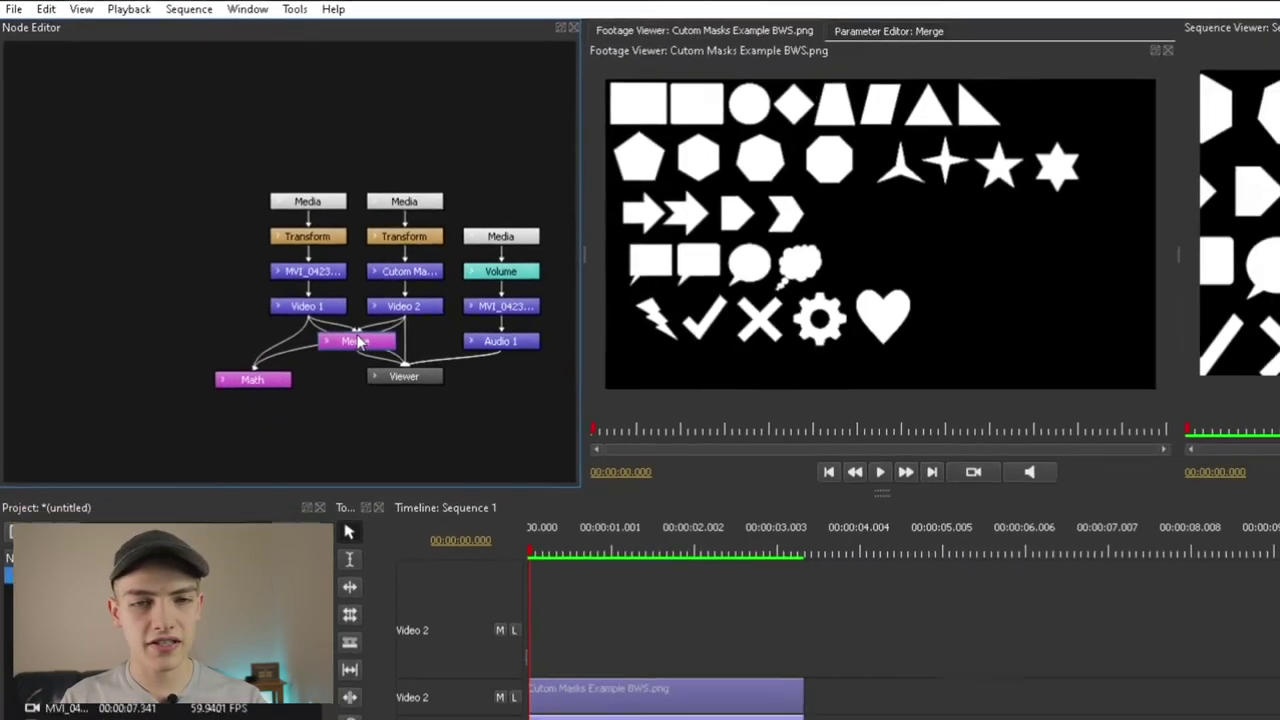
{"action": "key", "text": "Delete"}
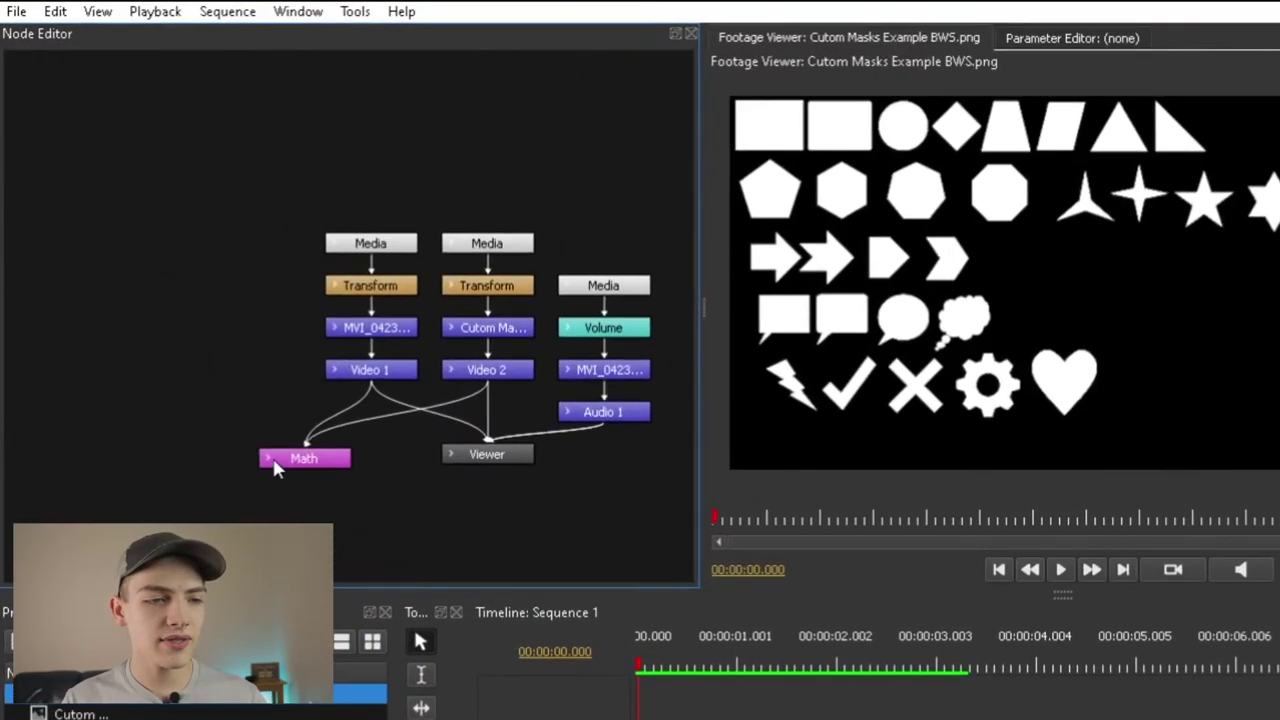
{"action": "mouse_move", "coordinate": [284, 273]}
{"action": "left_click_drag", "start_coordinate": [469, 456], "coordinate": [468, 454]}
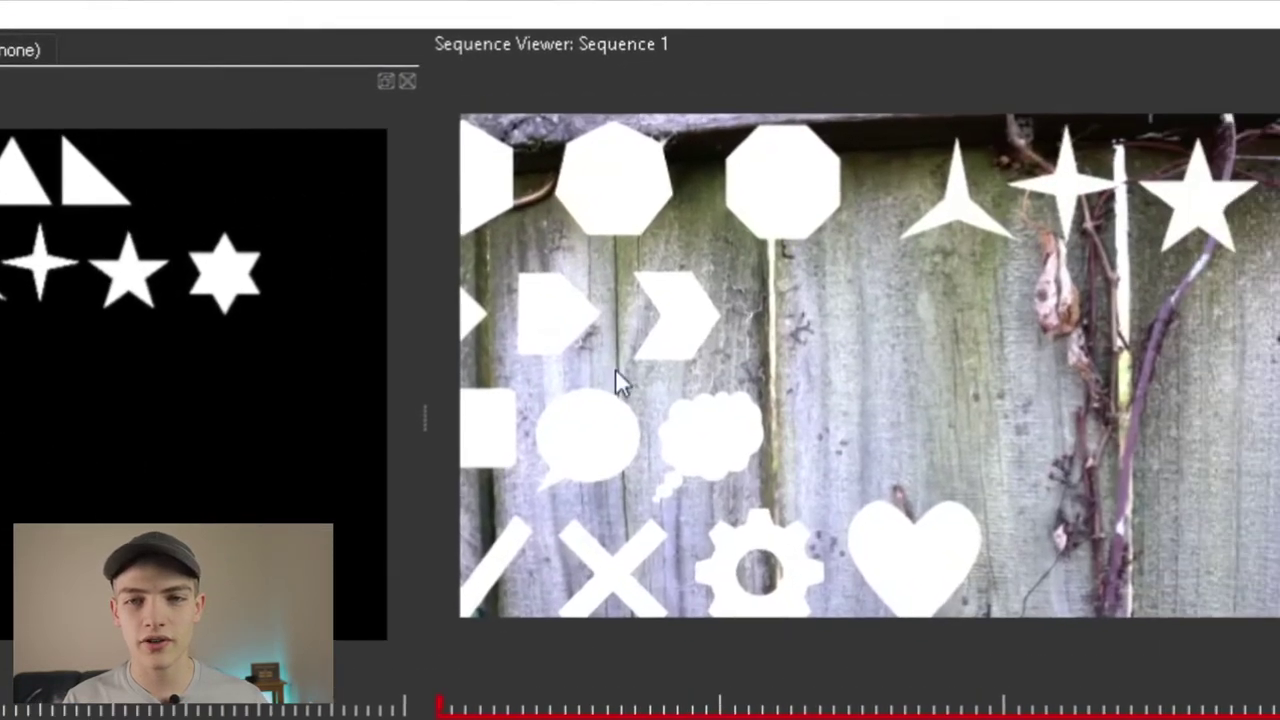
{"action": "left_click", "coordinate": [438, 413]}
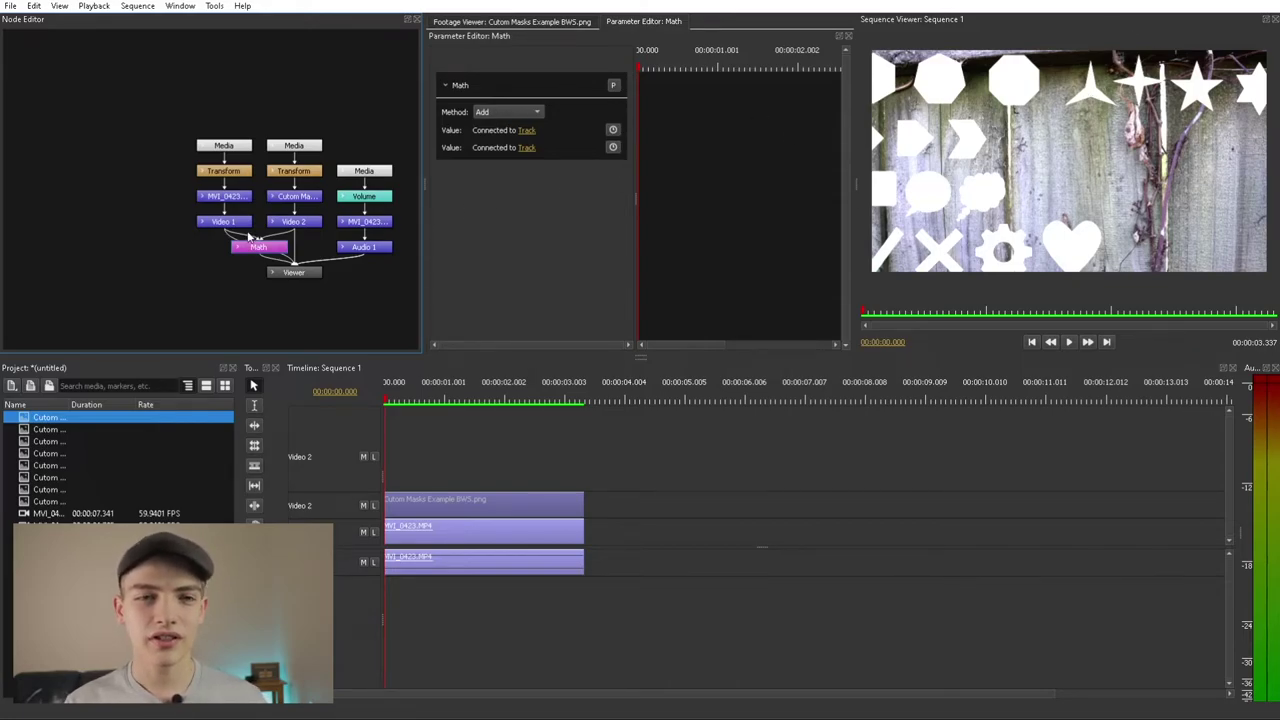
- Move the Viewer and Math nodes down-left, undo the accidental clip removal, and select Math
{"action": "left_click_drag", "start_coordinate": [258, 247], "coordinate": [233, 344]}
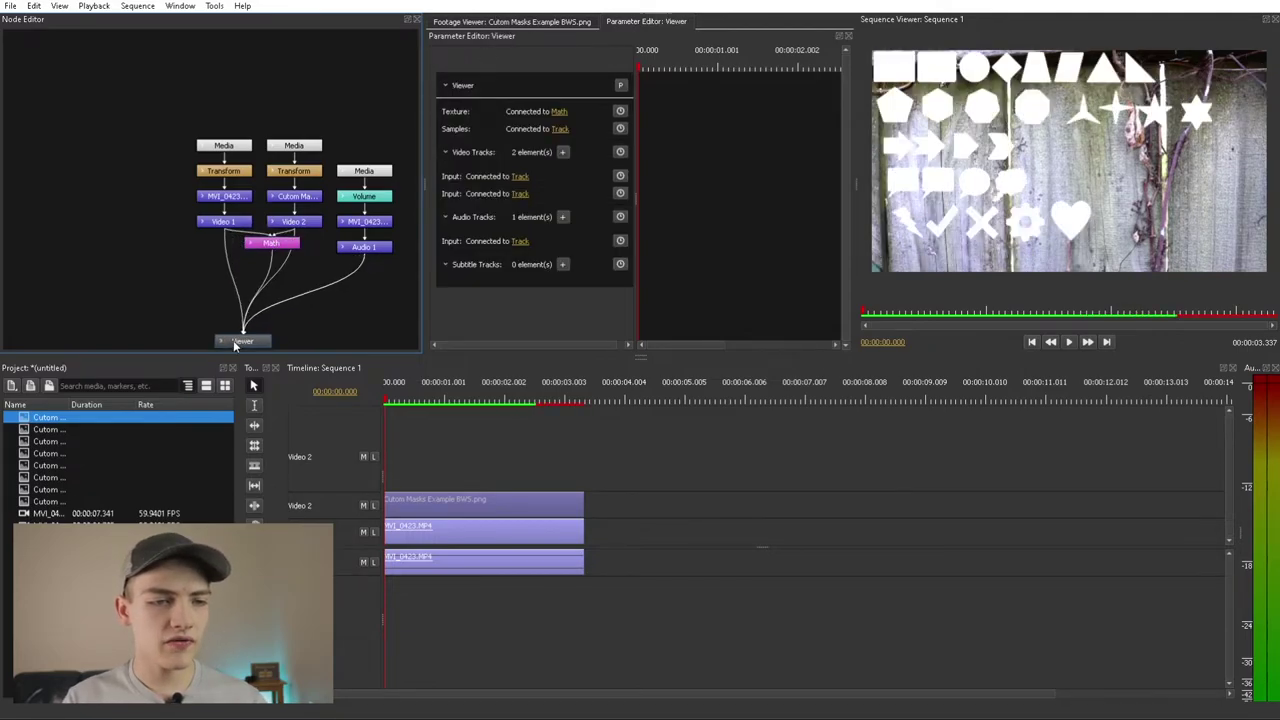
{"action": "left_click", "coordinate": [272, 256]}
{"action": "left_click_drag", "start_coordinate": [285, 245], "coordinate": [273, 251]}
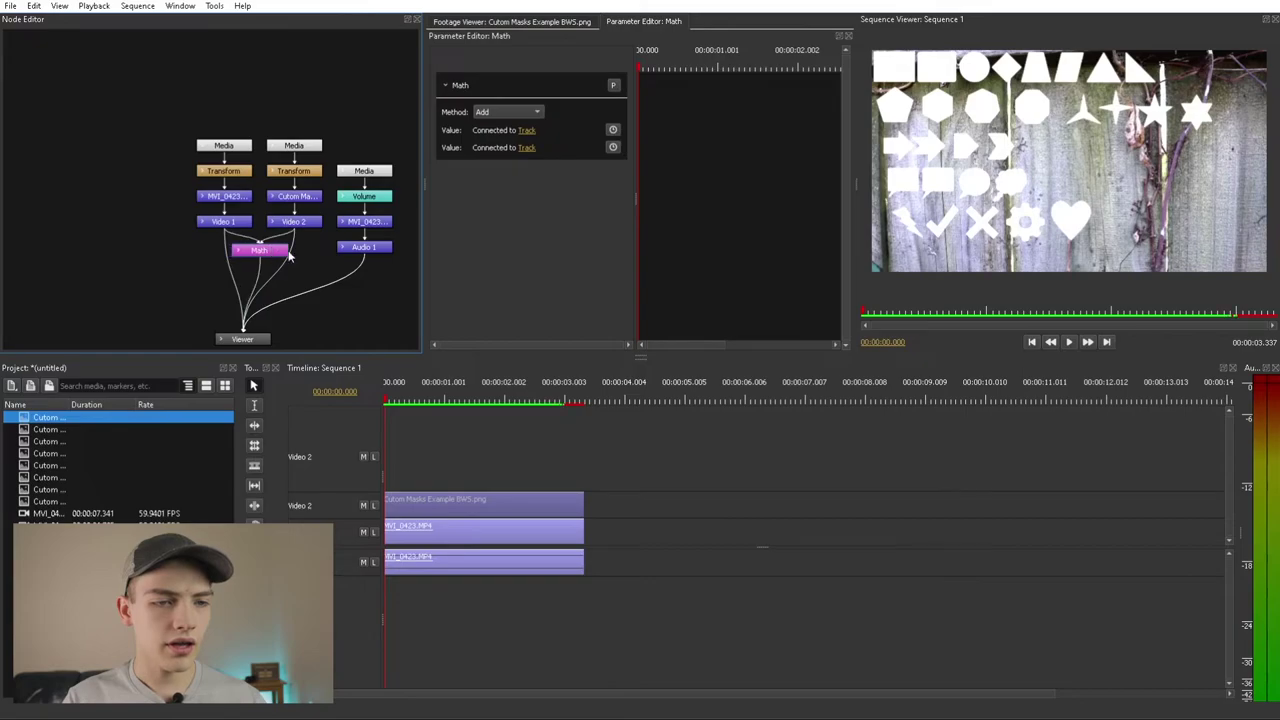
{"action": "left_click", "coordinate": [294, 247]}
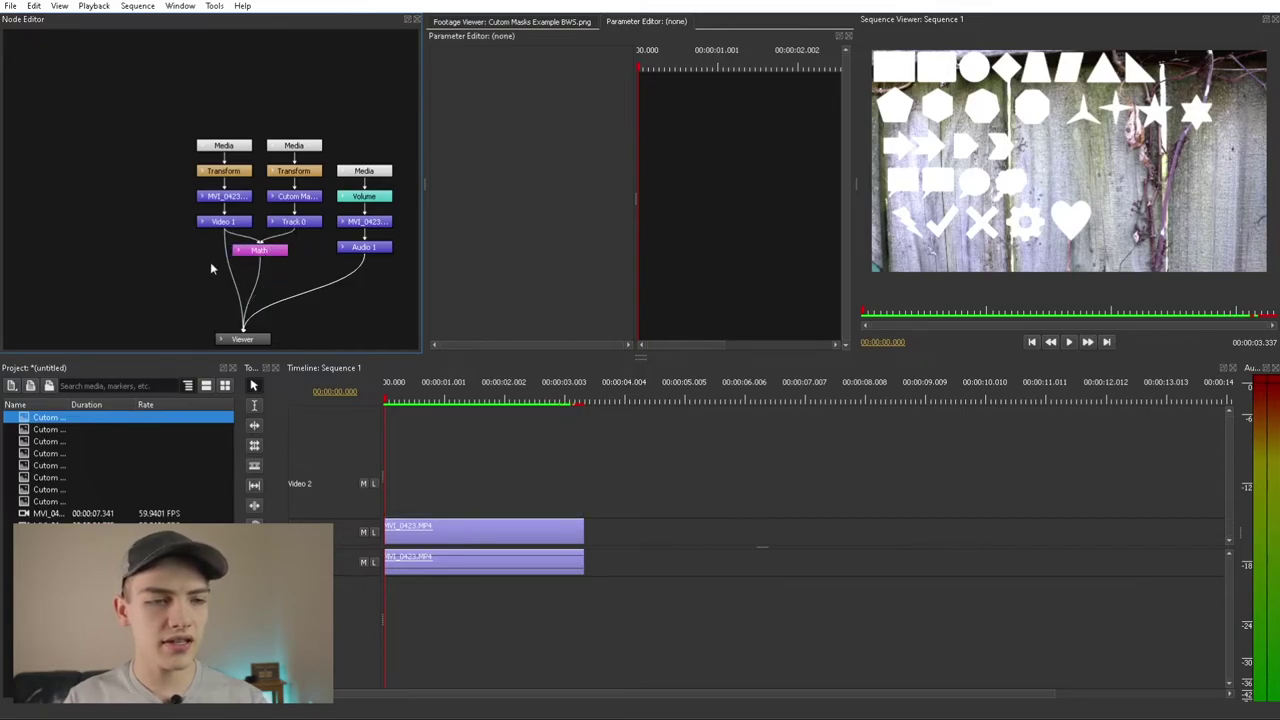
{"action": "key", "text": "ctrl+z"}
{"action": "left_click", "coordinate": [212, 130]}
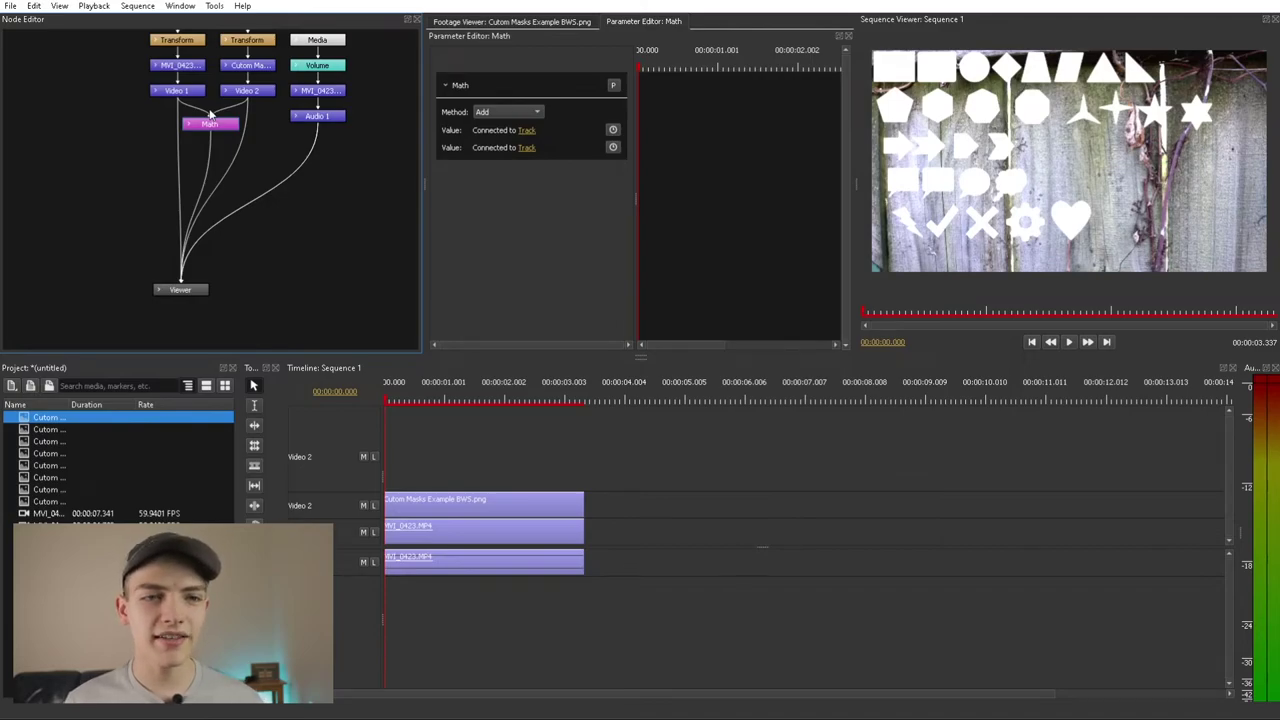
- Switch the Math method to Multiply, then select the shapes mask clip to view its settings
{"action": "left_click", "coordinate": [529, 112]}
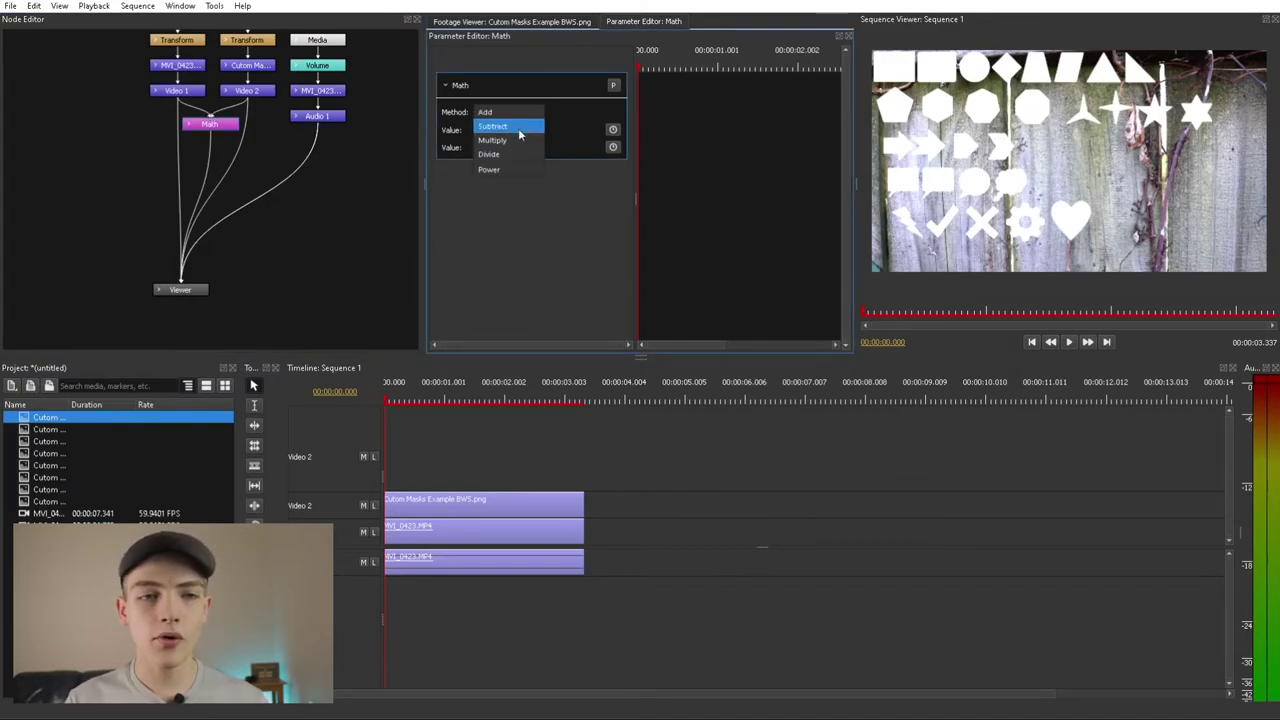
{"action": "left_click", "coordinate": [519, 141]}
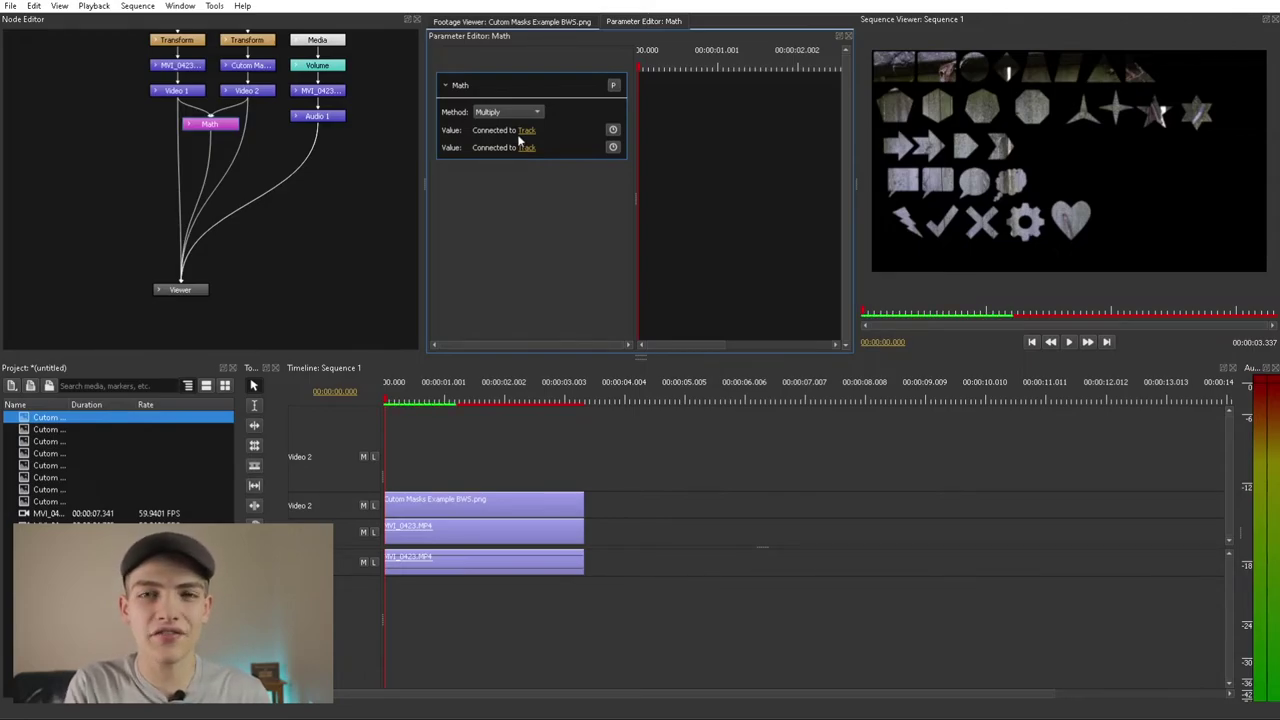
{"action": "left_click", "coordinate": [467, 508]}
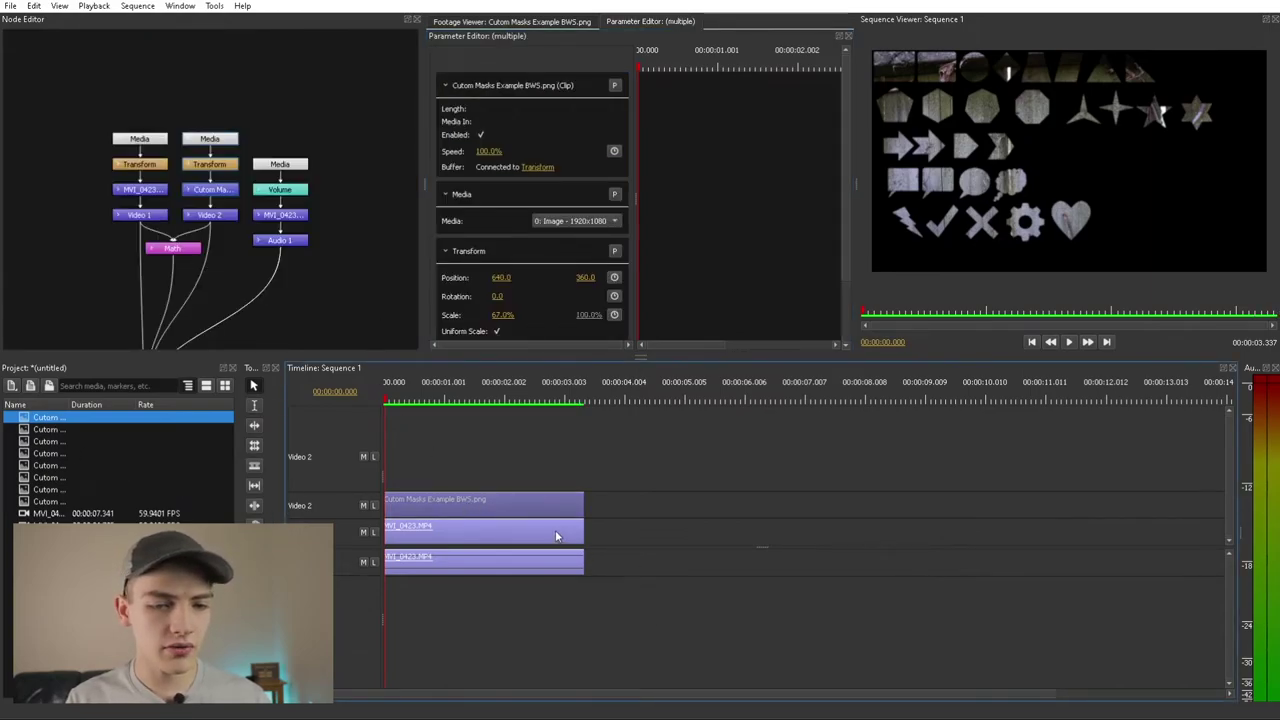
- Trim the shapes mask clip to about one second and place Cutom Masks Example BWT.png after it on Video 2
{"action": "left_click_drag", "start_coordinate": [585, 507], "coordinate": [455, 507]}
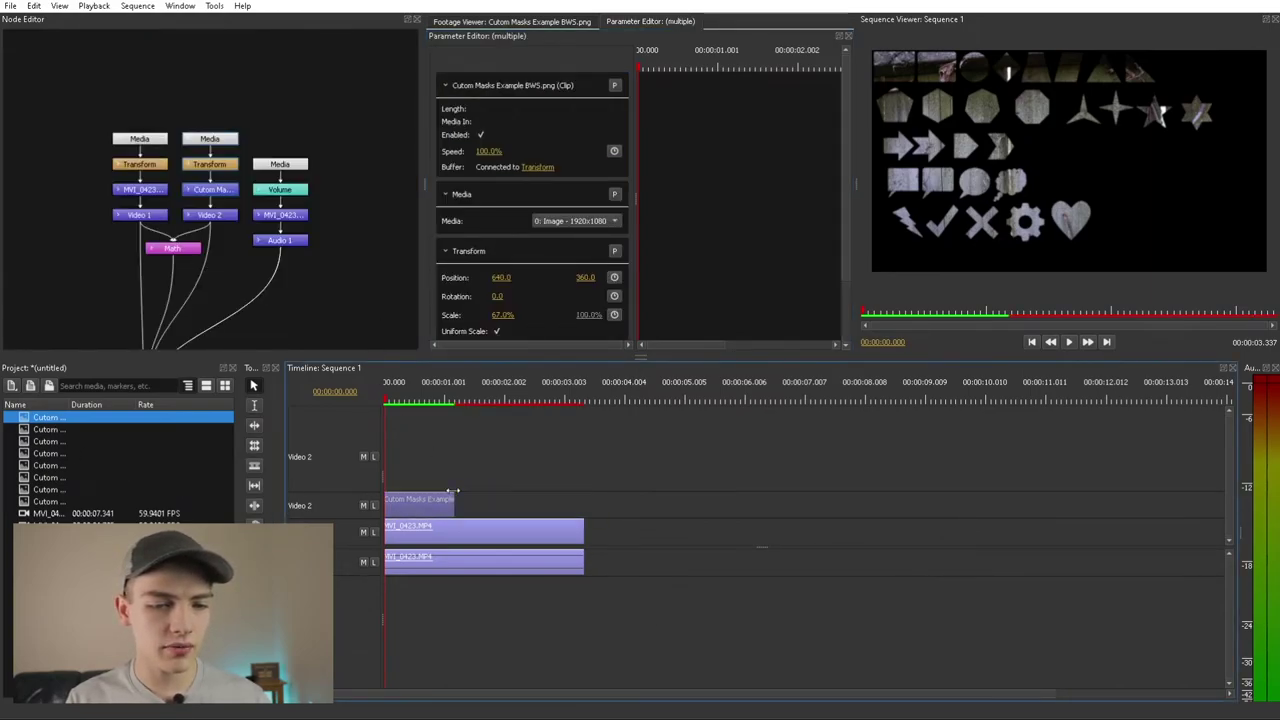
{"action": "double_click", "coordinate": [57, 430]}
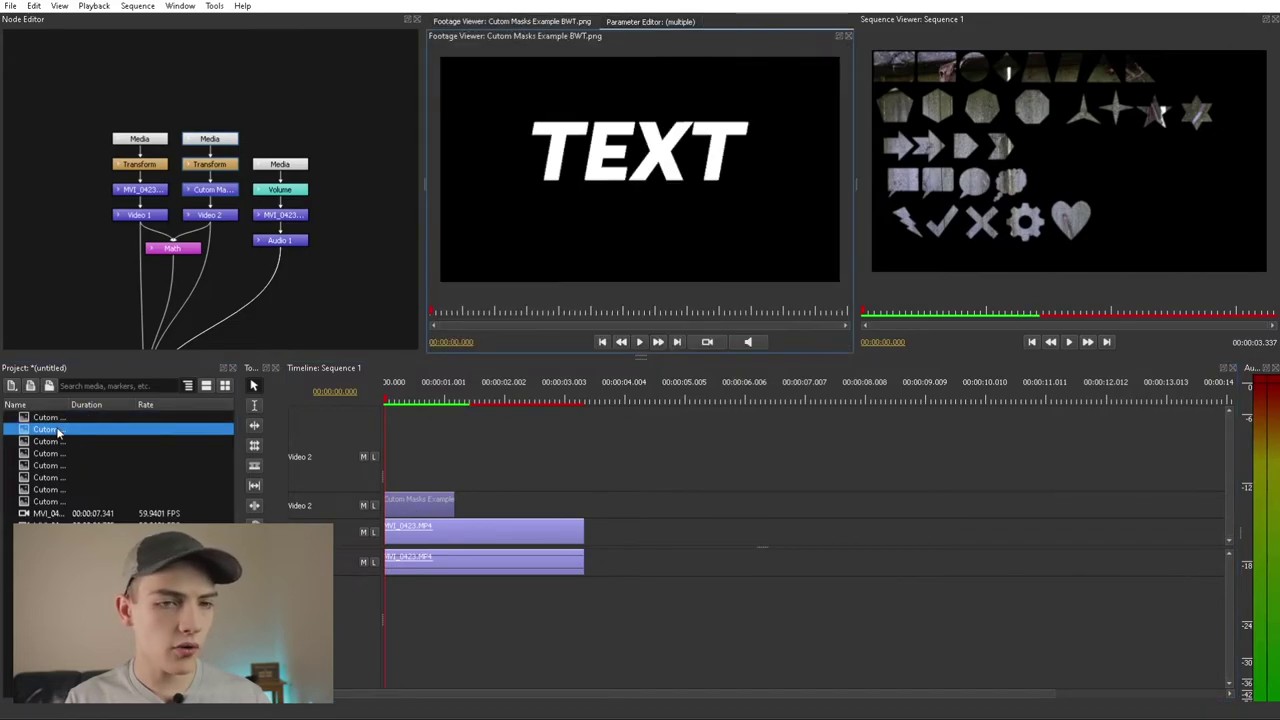
{"action": "left_click_drag", "start_coordinate": [57, 430], "coordinate": [494, 507]}
- Scrub into the TEXT section and reposition the Math node in the TEXT clip's graph
{"action": "left_click_drag", "start_coordinate": [463, 398], "coordinate": [471, 409]}
{"action": "left_click", "coordinate": [494, 506]}
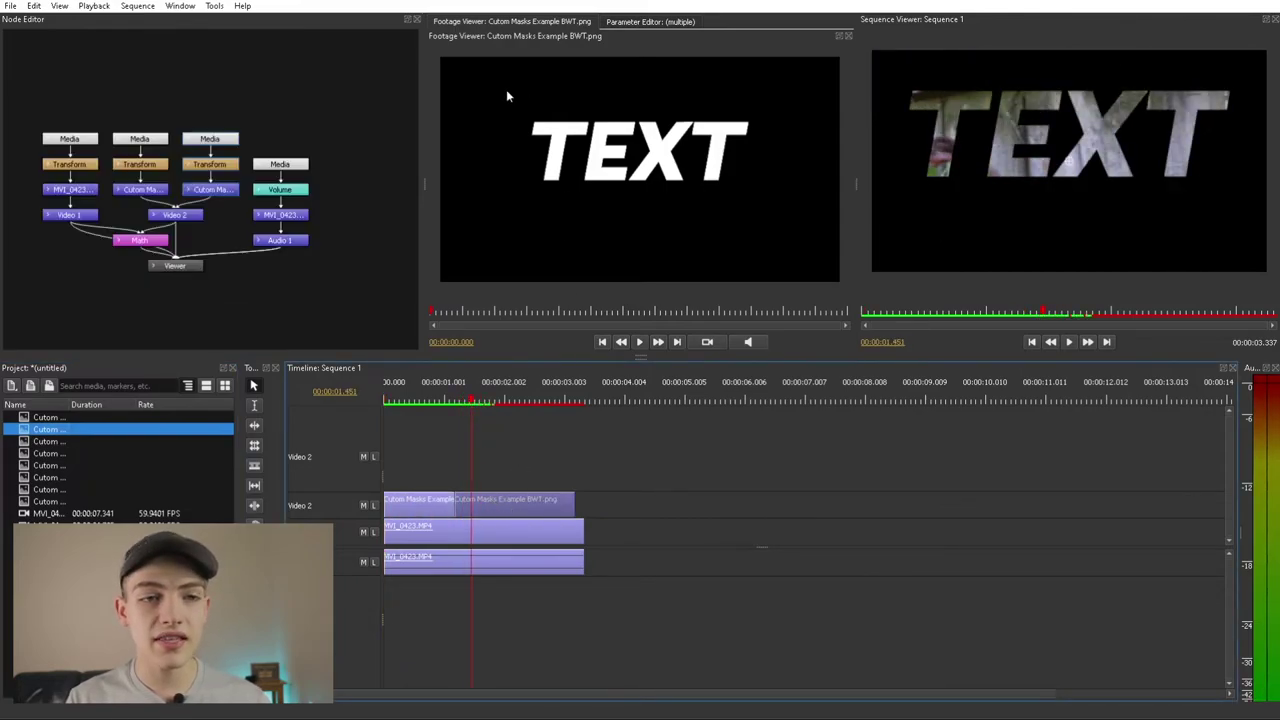
{"action": "mouse_move", "coordinate": [138, 245]}
{"action": "left_mouse_down"}
{"action": "mouse_move", "coordinate": [118, 224]}
{"action": "mouse_move", "coordinate": [120, 237]}
{"action": "left_mouse_up"}
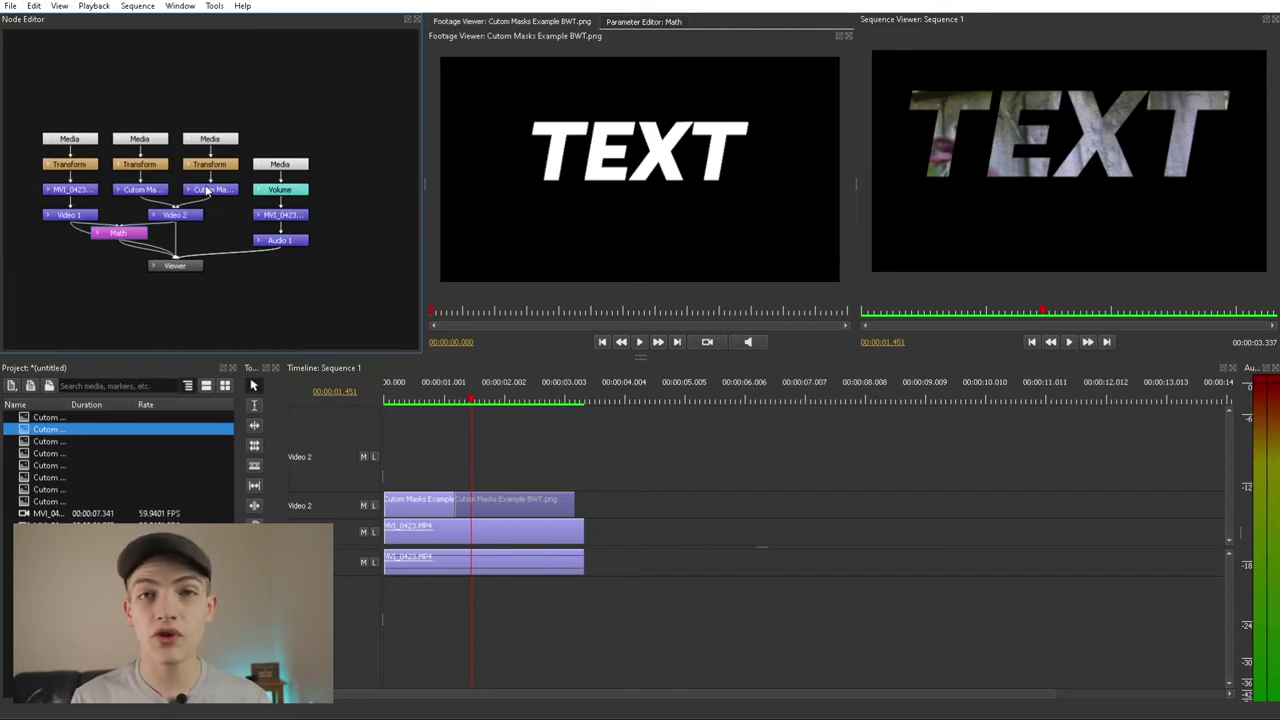
- Change the TEXT clip's Math method from Multiply to Add, checking white lettering over the footage
{"action": "left_click", "coordinate": [175, 219]}
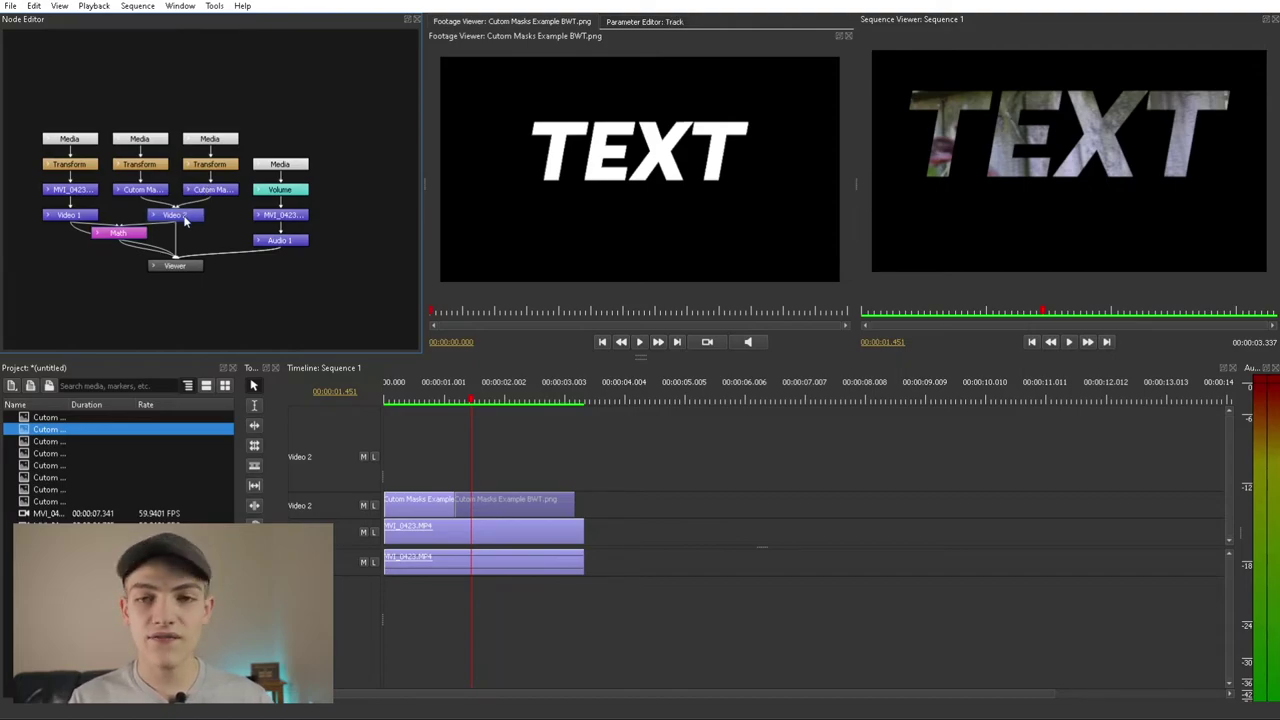
{"action": "left_click_drag", "start_coordinate": [120, 234], "coordinate": [127, 230]}
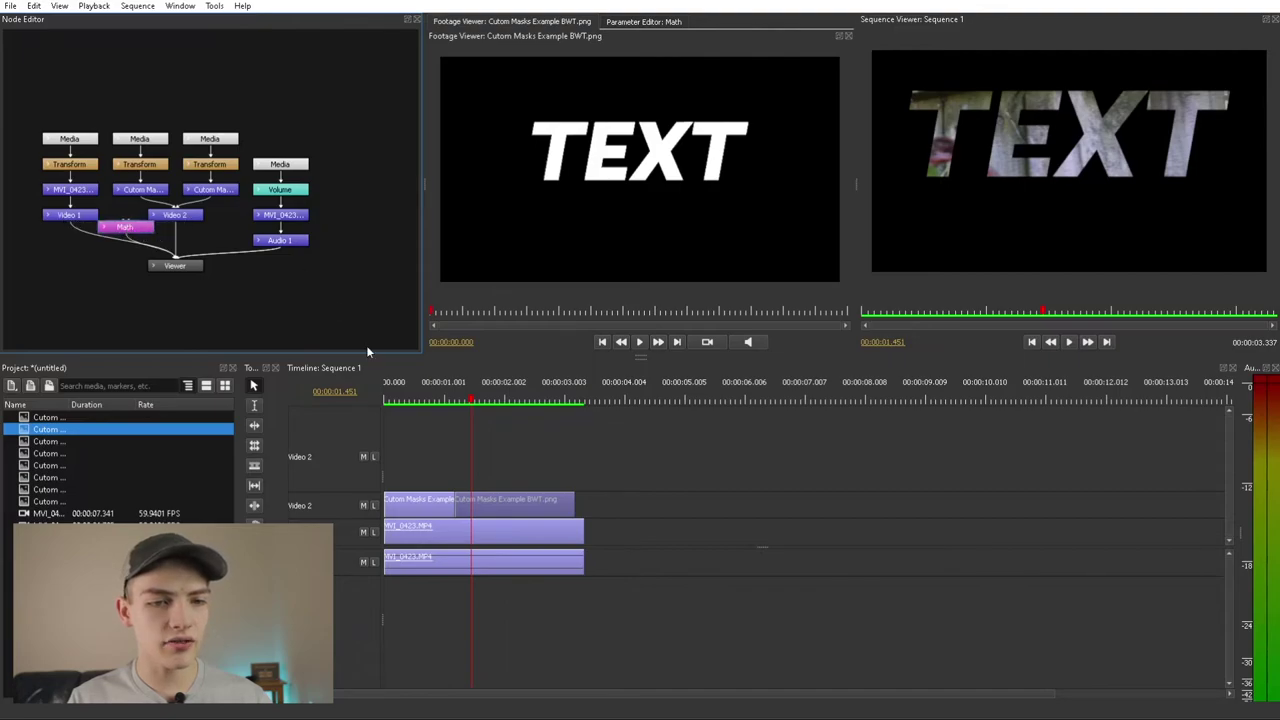
{"action": "left_click_drag", "start_coordinate": [453, 395], "coordinate": [531, 392]}
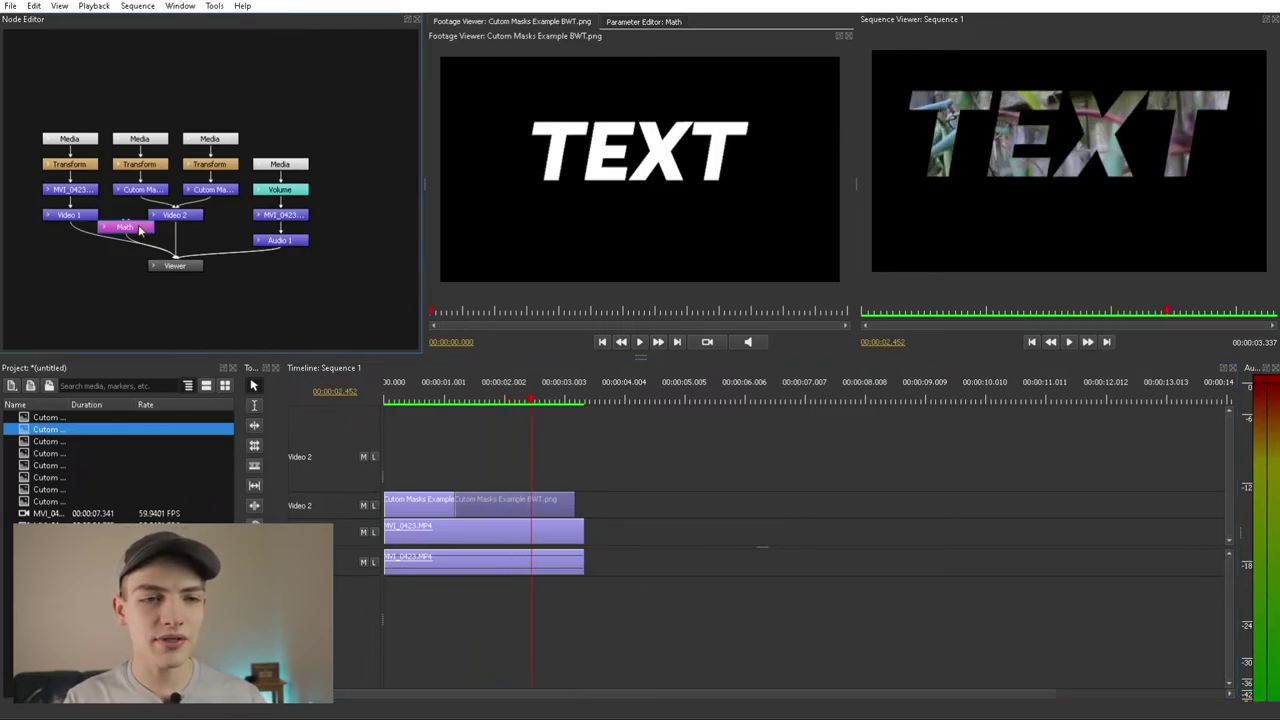
{"action": "left_click", "coordinate": [642, 20]}
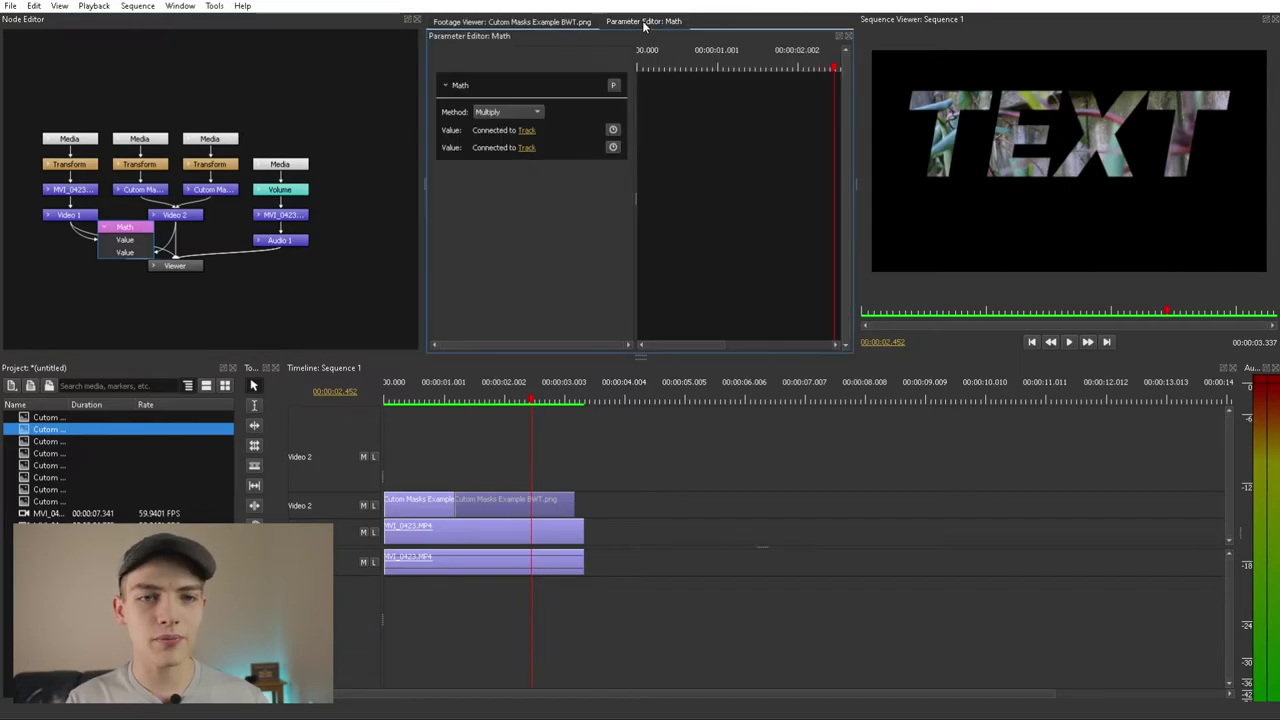
{"action": "left_click", "coordinate": [512, 111]}
{"action": "left_click", "coordinate": [517, 88]}
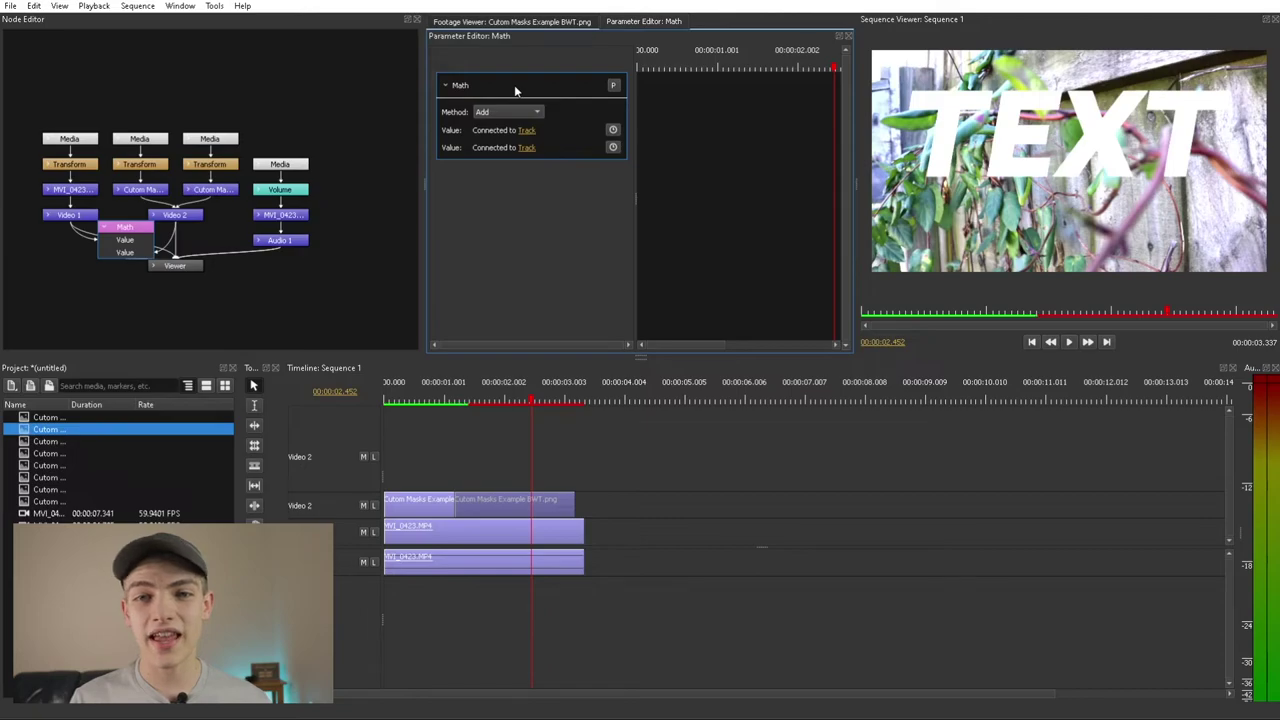
{"action": "left_click", "coordinate": [548, 399]}
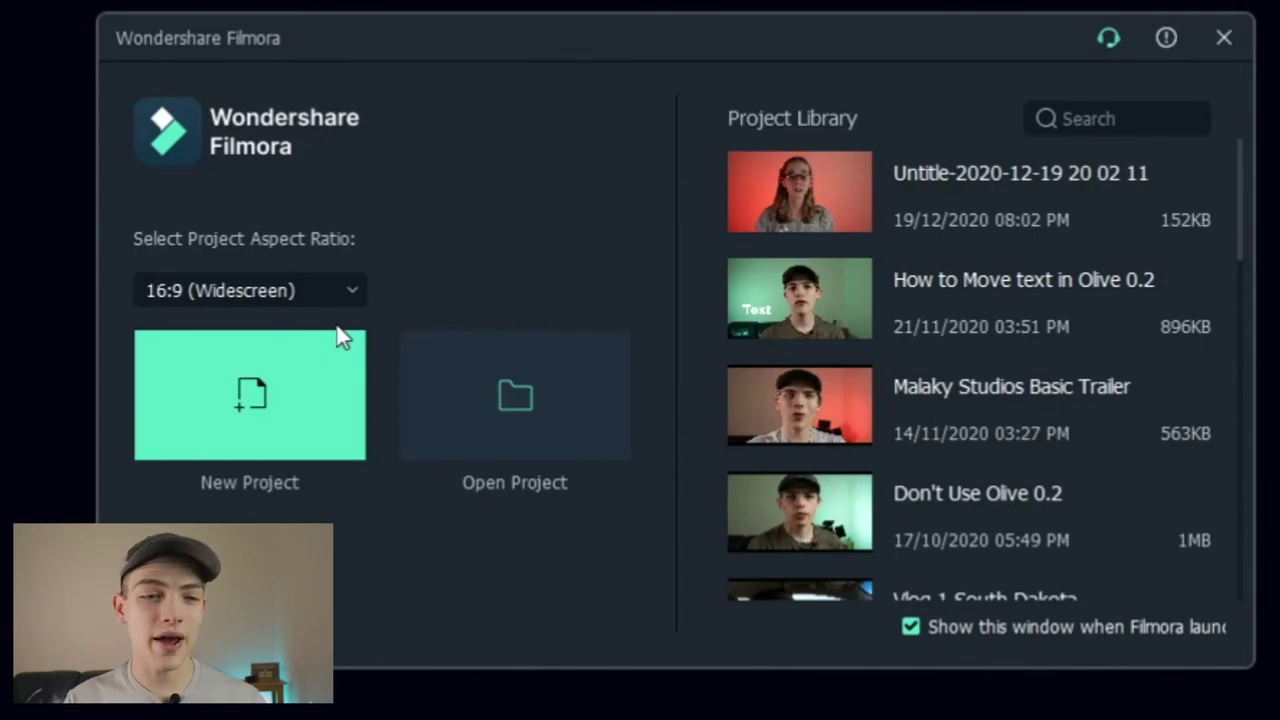
- Start a new Filmora project and drag MVI_0422 from the media library onto the video track
{"action": "left_click", "coordinate": [302, 403]}
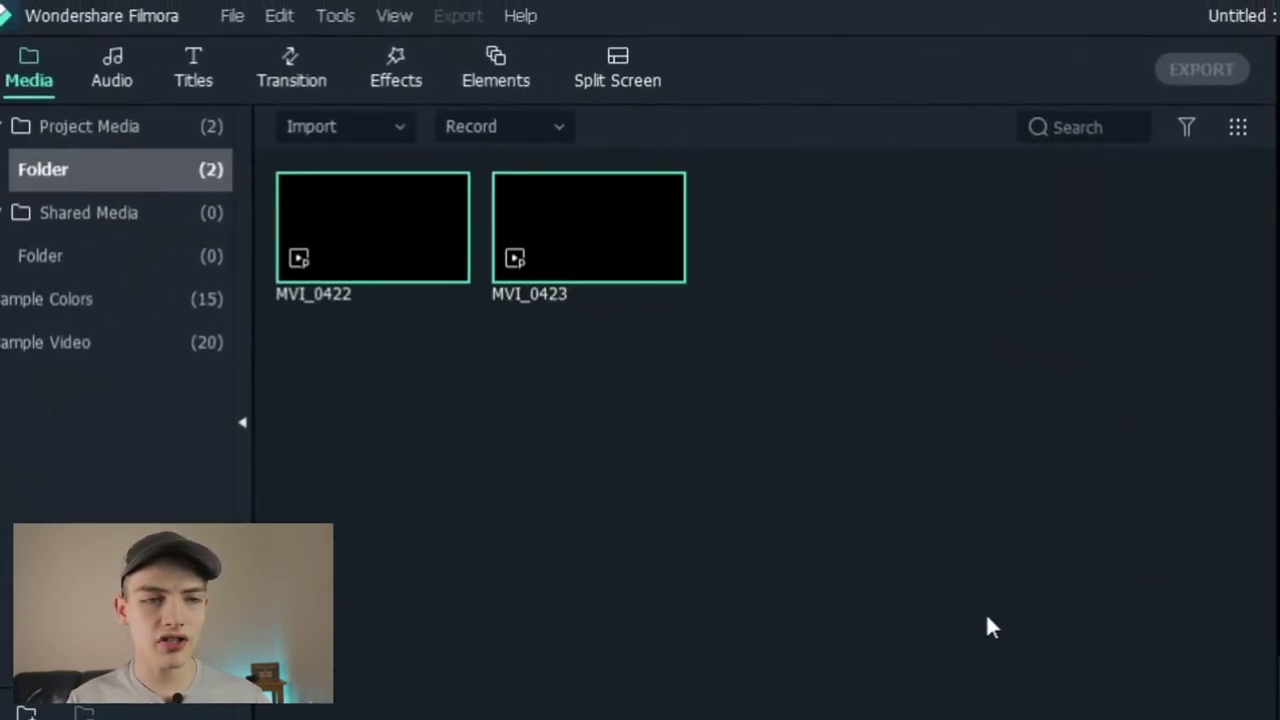
{"action": "left_click", "coordinate": [485, 463]}
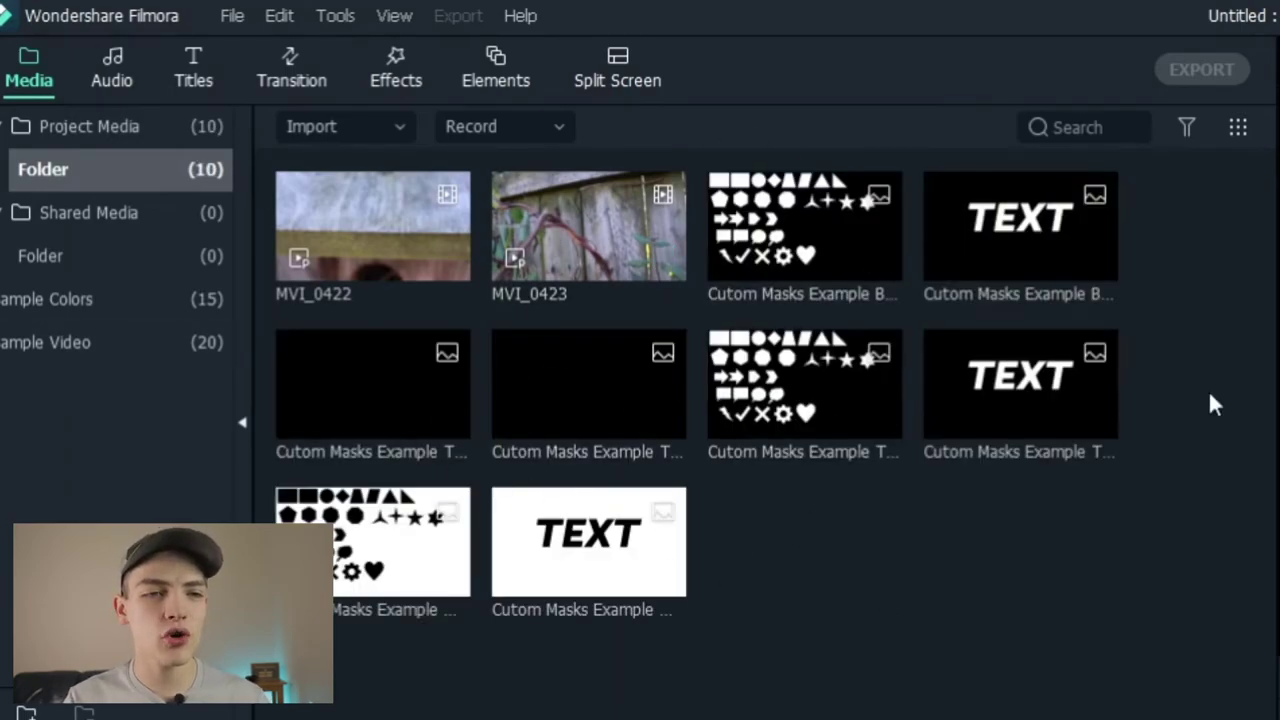
{"action": "left_click", "coordinate": [395, 229]}
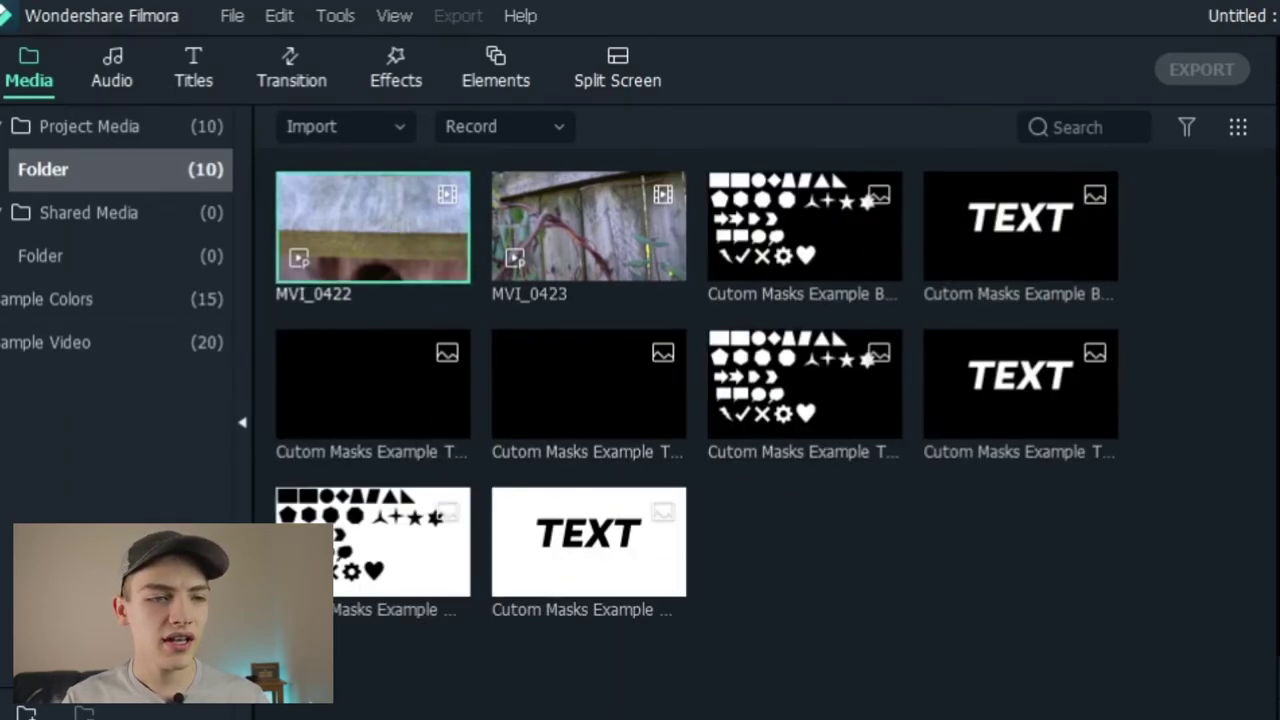
{"action": "left_click_drag", "start_coordinate": [395, 229], "coordinate": [117, 451]}
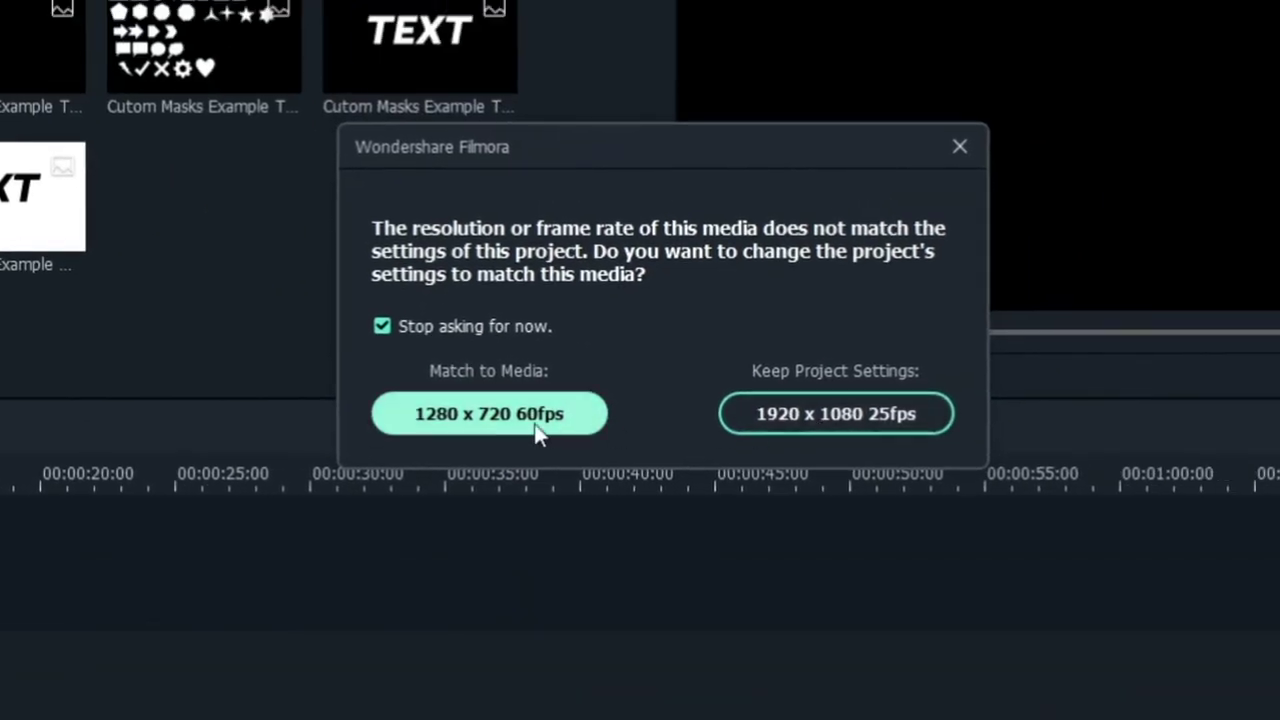
- Match the project to 1280x720 60fps, lengthen the shapes mask on track 2, and open its settings
{"action": "left_click", "coordinate": [477, 427]}
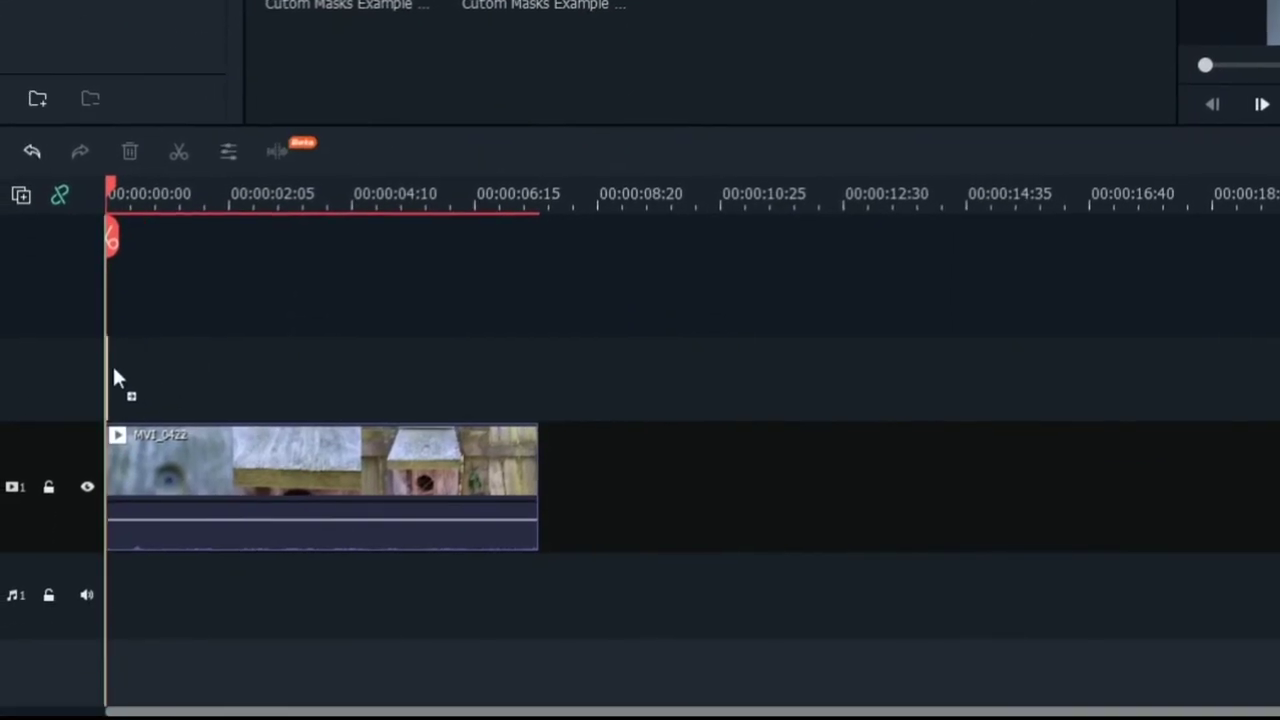
{"action": "key", "text": "shift+z"}
{"action": "scroll", "coordinate": [112, 363], "scroll_direction": "up", "scroll_amount": 5}
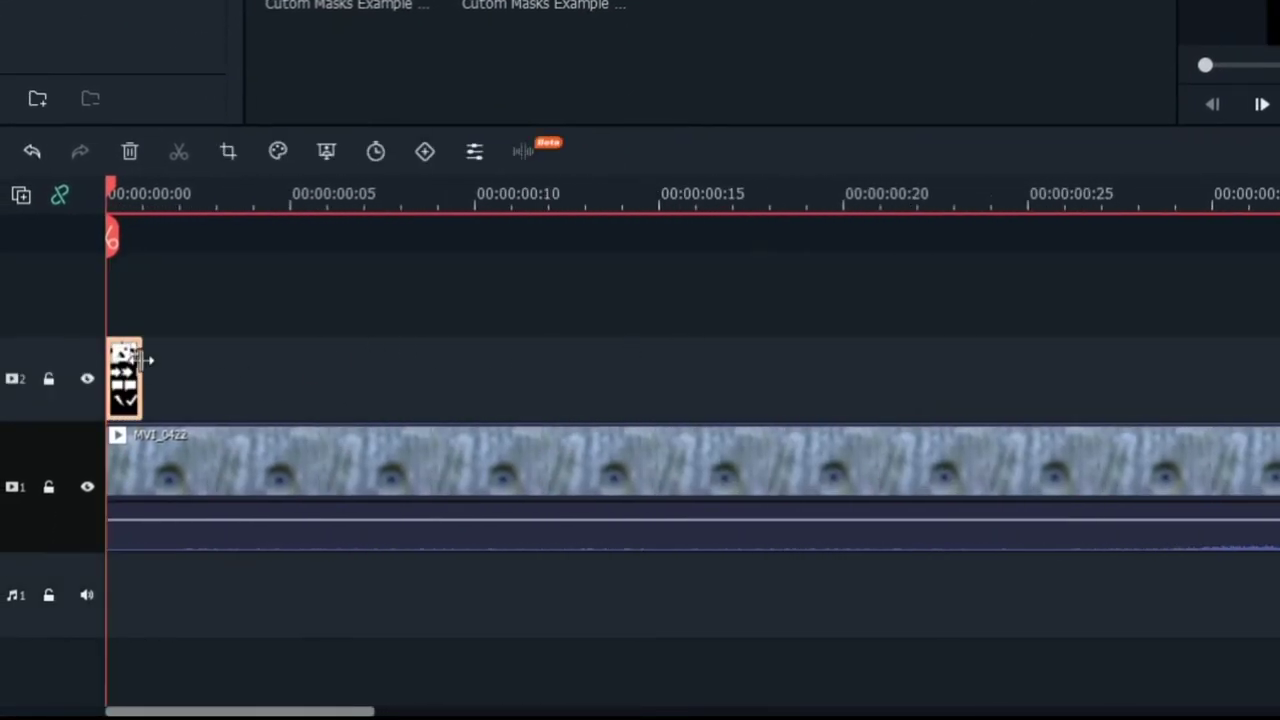
{"action": "left_click_drag", "start_coordinate": [143, 362], "coordinate": [469, 375]}
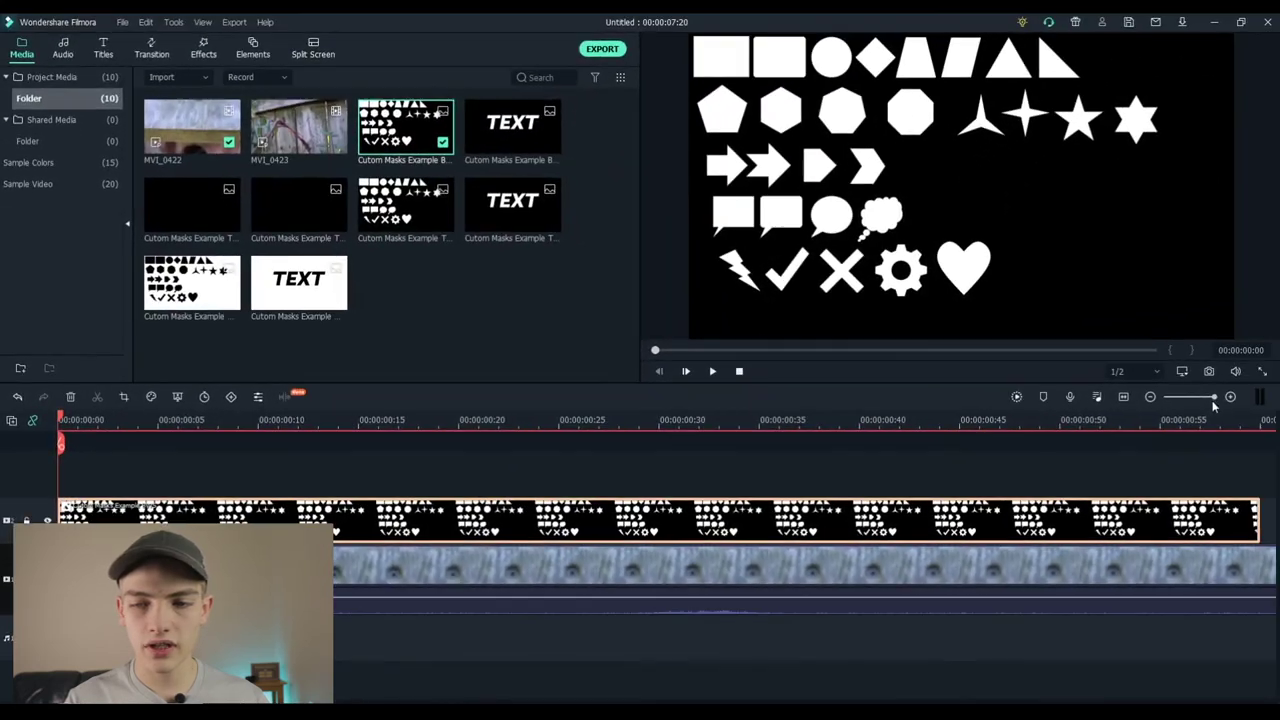
{"action": "scroll", "coordinate": [523, 517], "scroll_direction": "down", "scroll_amount": 3}
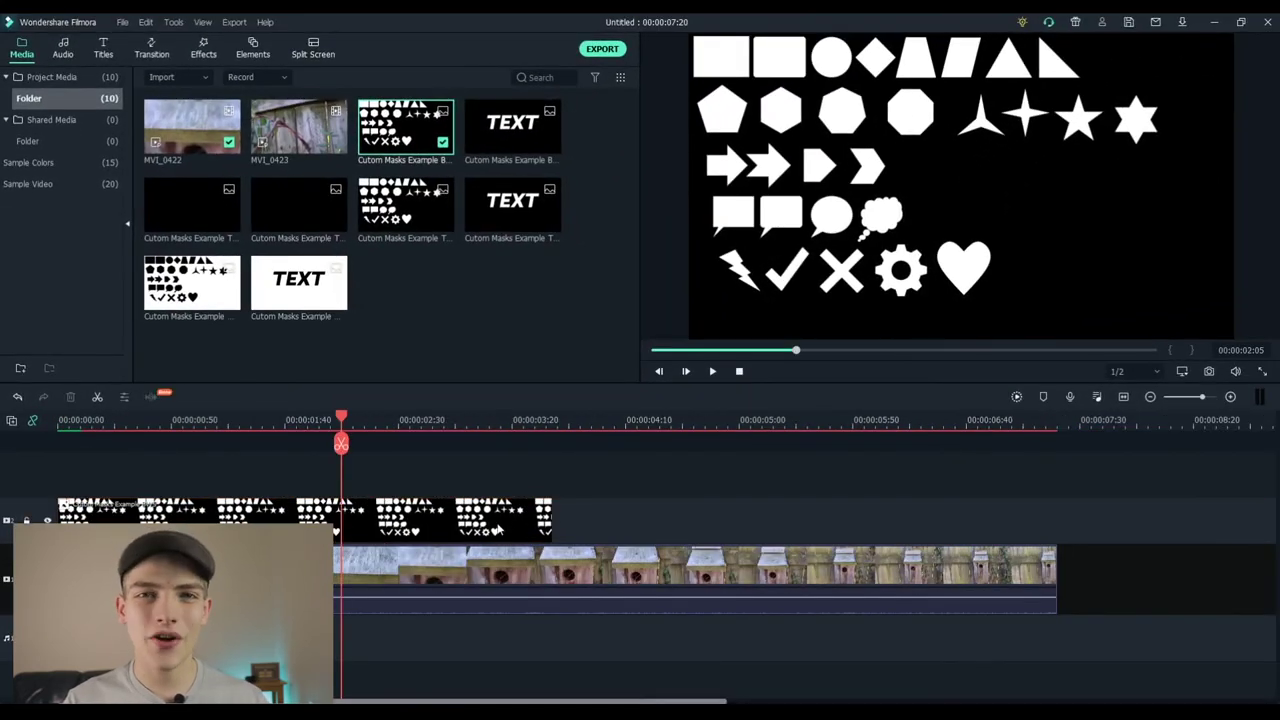
{"action": "left_click", "coordinate": [497, 530]}
{"action": "double_click", "coordinate": [497, 530]}
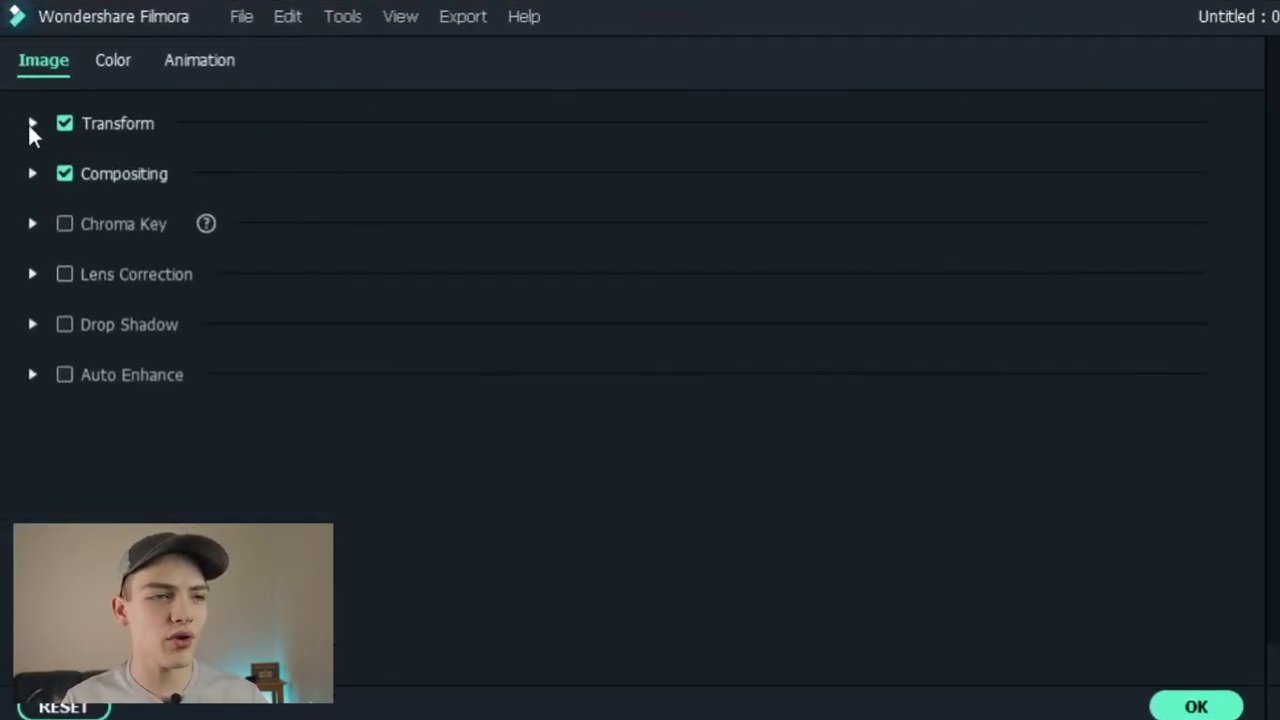
- Try the Darken blending mode on the shapes mask and preview a few frames
{"action": "left_click", "coordinate": [31, 174]}
{"action": "left_click", "coordinate": [592, 247]}
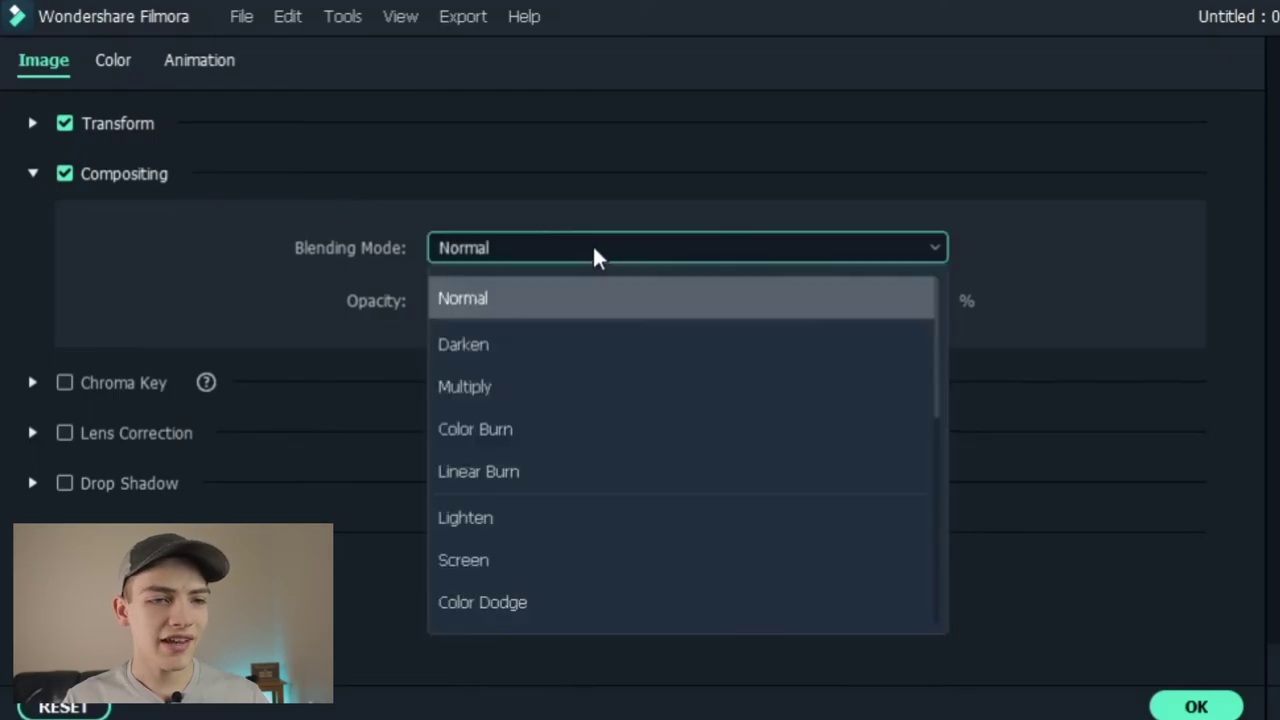
{"action": "left_click", "coordinate": [580, 345]}
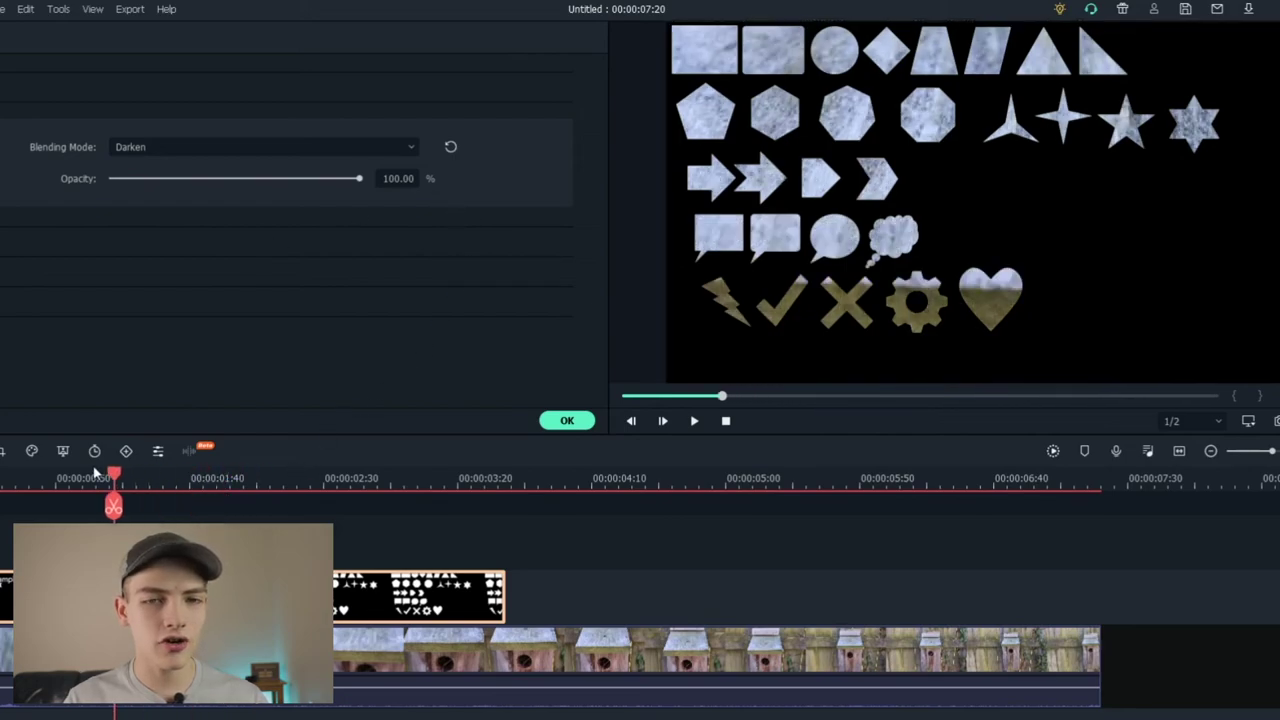
{"action": "left_click", "coordinate": [209, 484]}
{"action": "left_click", "coordinate": [307, 507]}
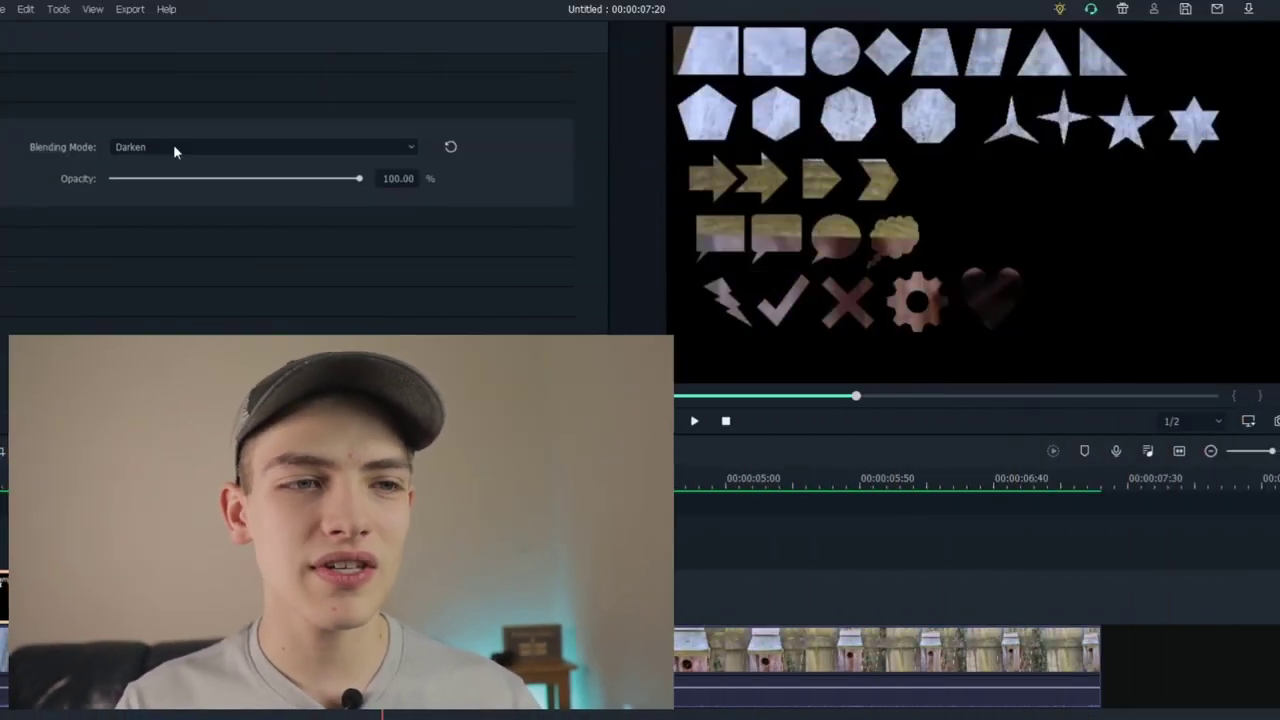
- Set the shapes mask's blending mode to Lighten
{"action": "left_click", "coordinate": [174, 147]}
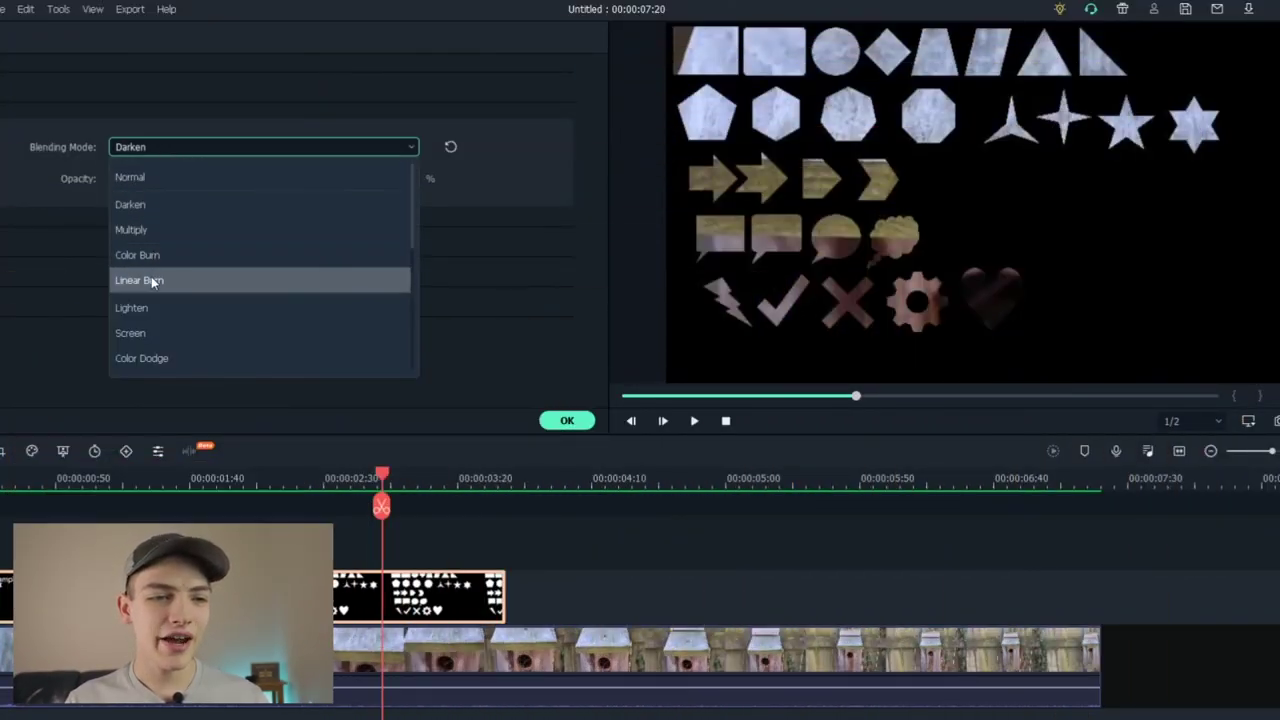
{"action": "left_click", "coordinate": [151, 309]}
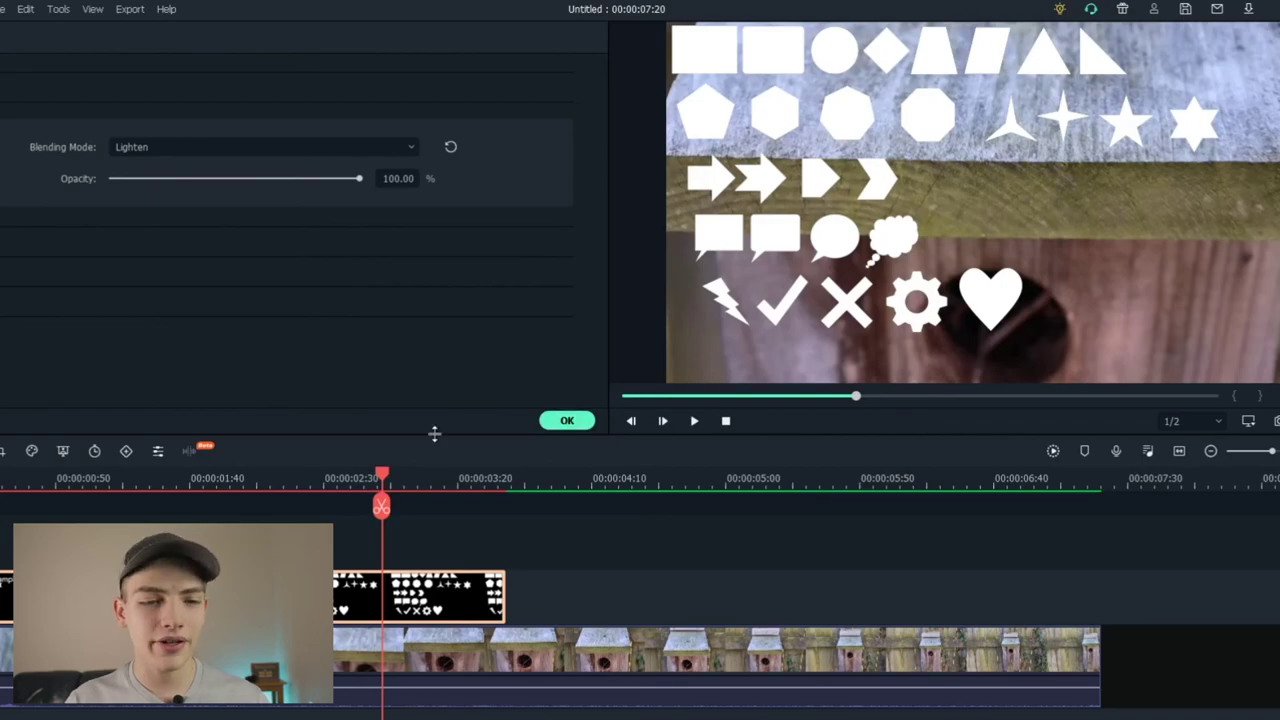
{"action": "left_click_drag", "start_coordinate": [360, 484], "coordinate": [287, 486]}
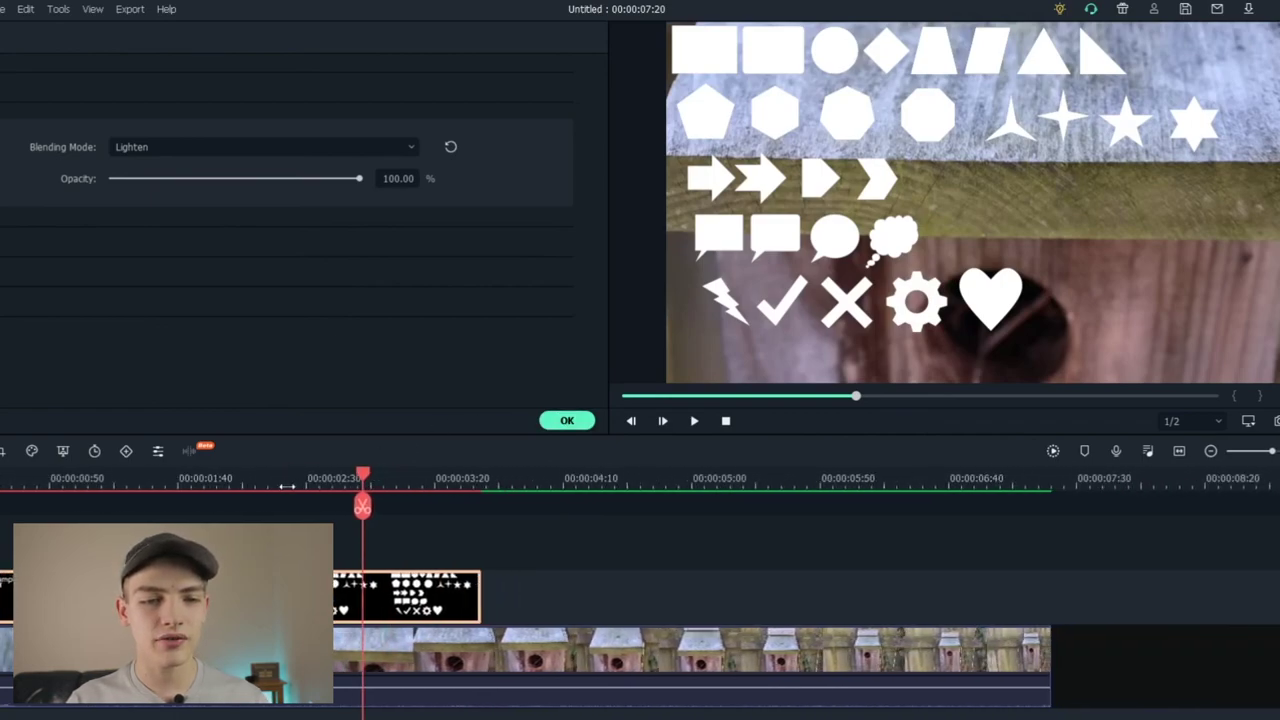